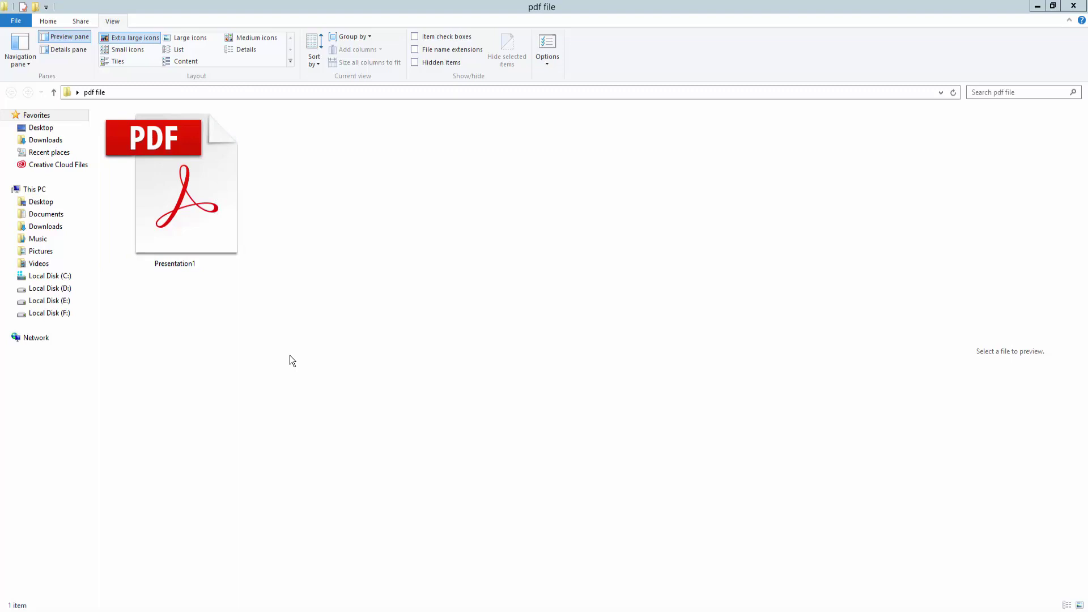
# Bring up the context menu for Presentation1 to open it with Adobe Acrobat 2017
pyautogui.rightClick(165, 222)
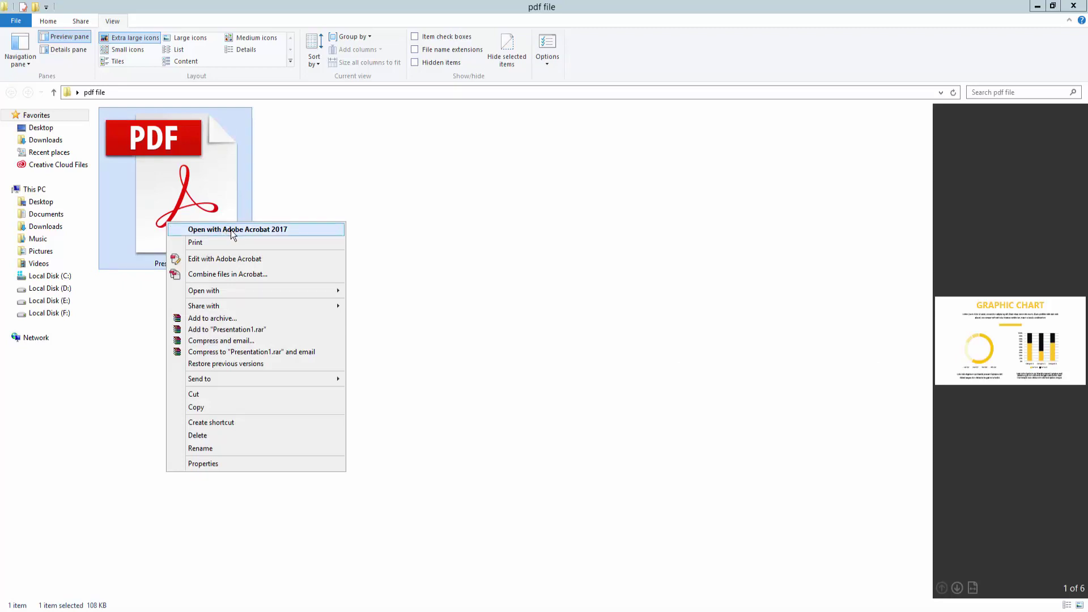
# Open Presentation1 in Acrobat 2017 and show the Page Thumbnails panel
pyautogui.click(232, 230)
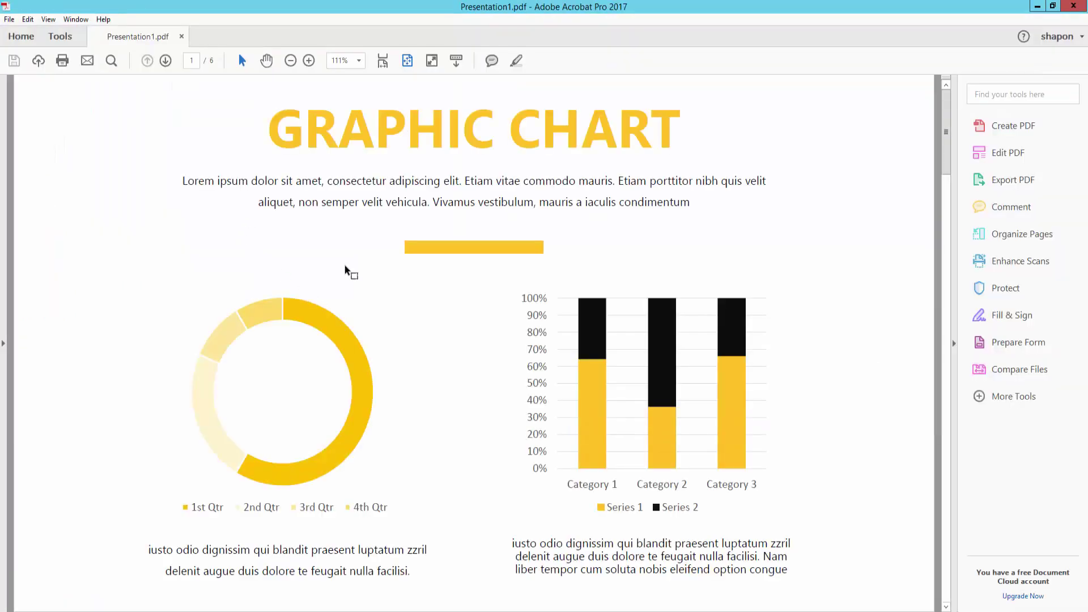
pyautogui.click(3, 347)
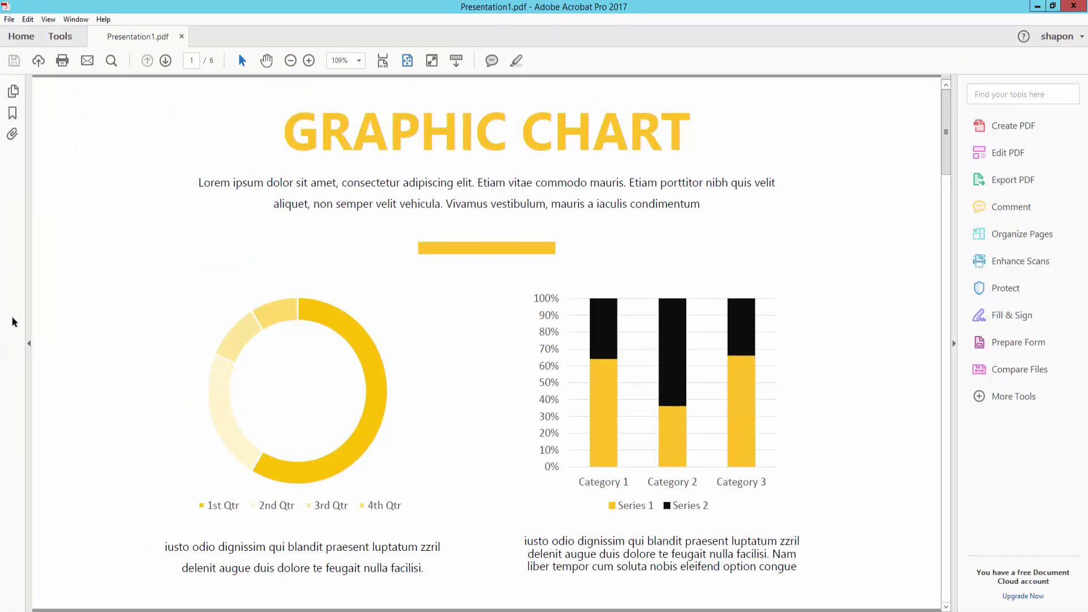
pyautogui.click(12, 91)
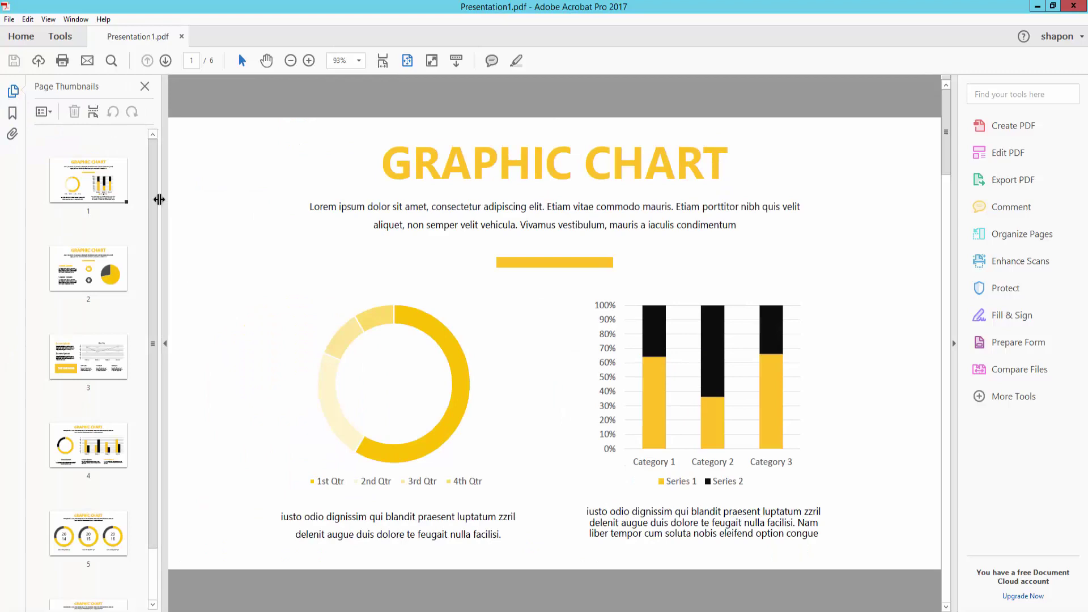
# Go through thumbnails for pages 1 to 6 and back to page 1
pyautogui.click(122, 196)
pyautogui.click(95, 281)
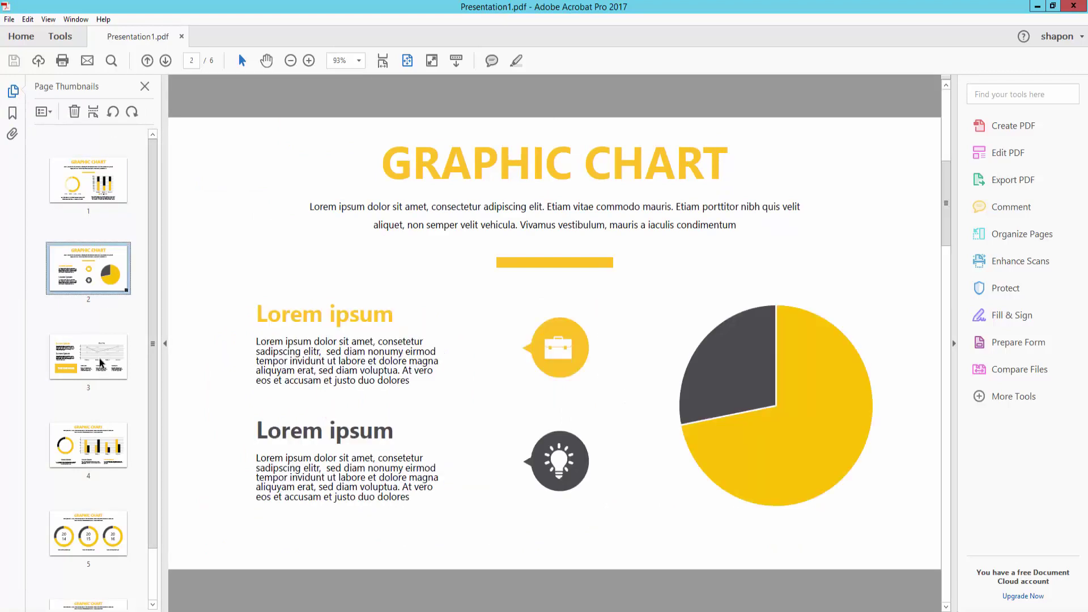
pyautogui.click(102, 364)
pyautogui.scroll(-1, 107, 392)
pyautogui.click(91, 389)
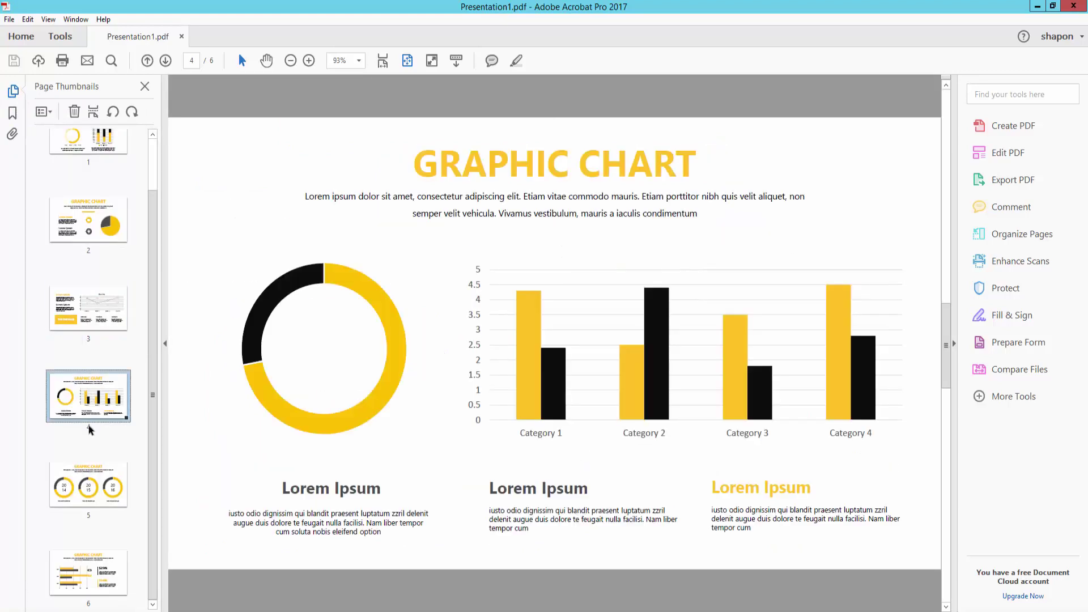
pyautogui.click(104, 483)
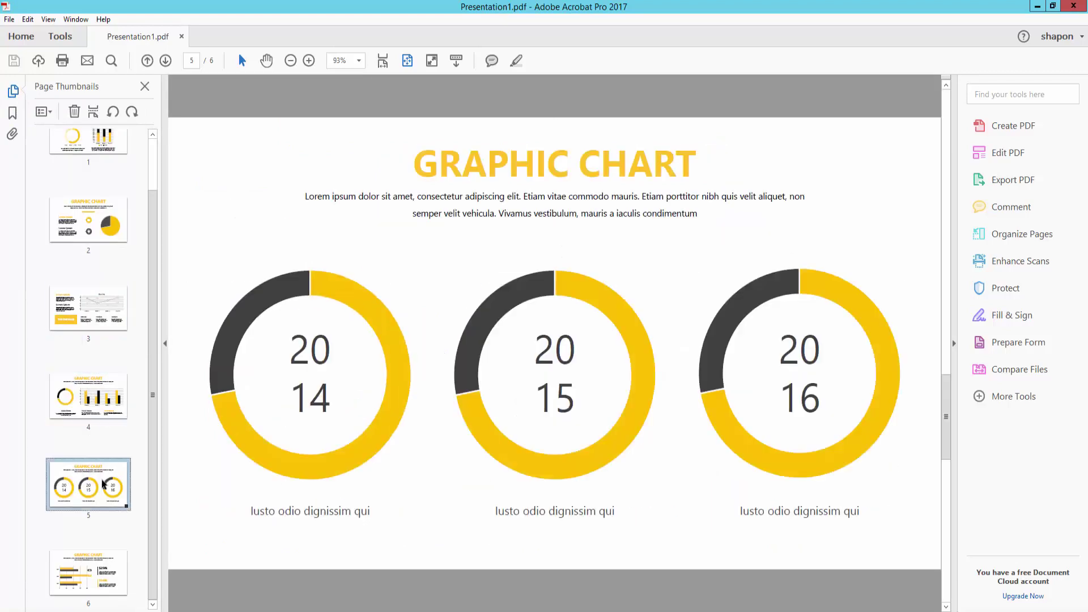
pyautogui.click(95, 569)
pyautogui.click(94, 486)
pyautogui.click(97, 421)
pyautogui.click(89, 307)
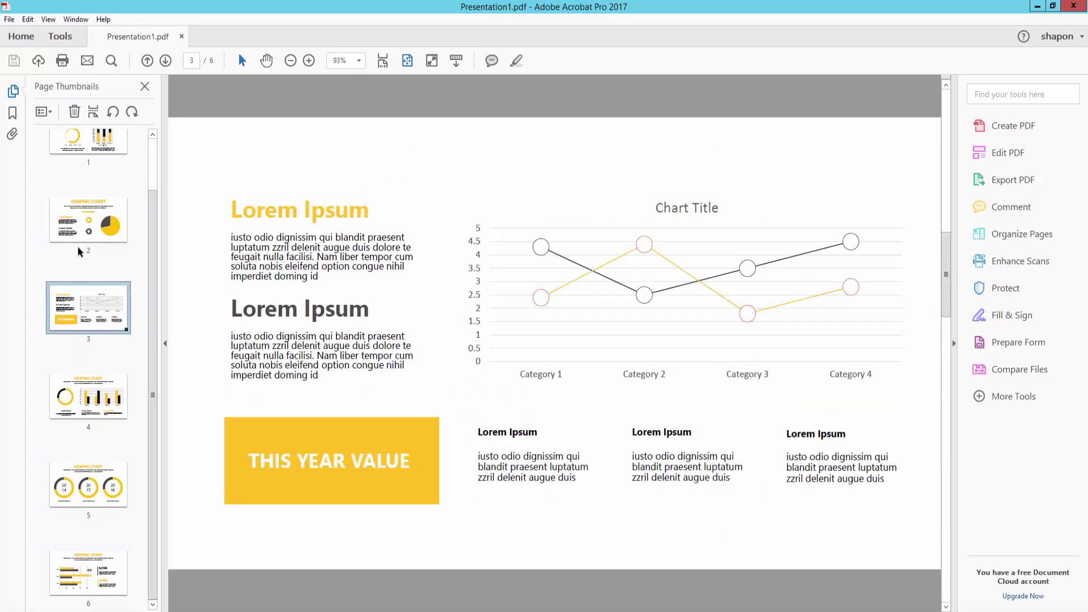
pyautogui.click(88, 237)
pyautogui.scroll(1, 96, 207)
pyautogui.click(100, 188)
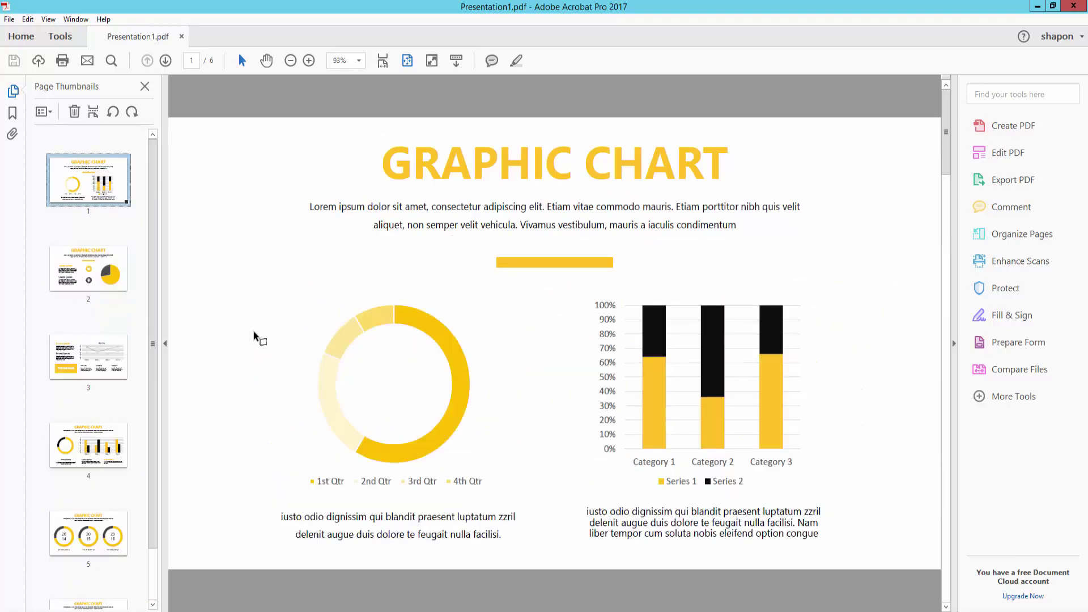
# Review pages 2 to 6 a second time, finishing back on page 1
pyautogui.click(113, 280)
pyautogui.click(93, 377)
pyautogui.click(96, 457)
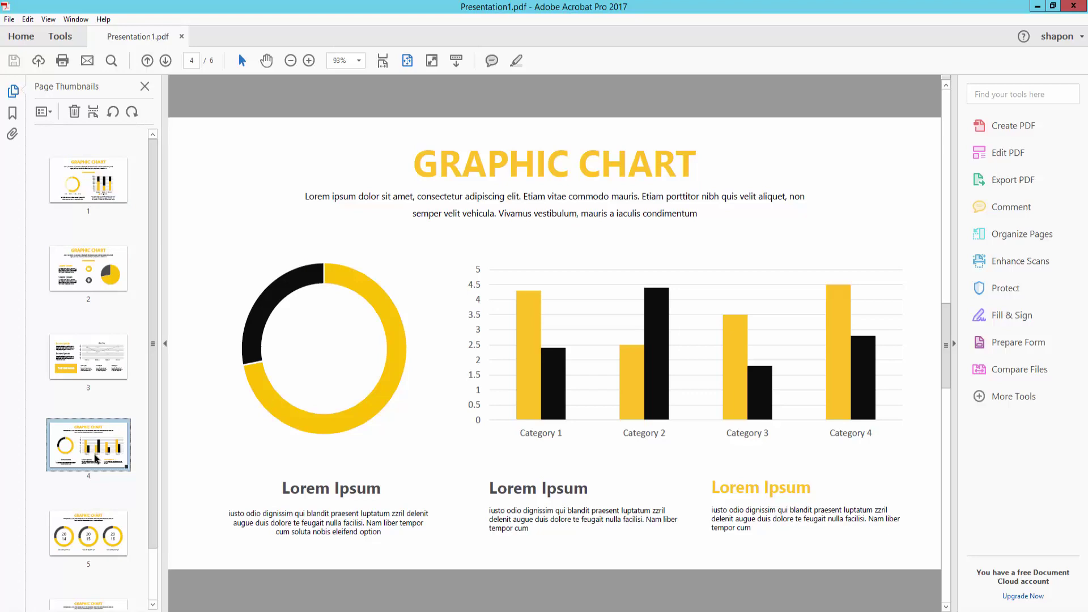
pyautogui.click(117, 545)
pyautogui.scroll(-1, 96, 510)
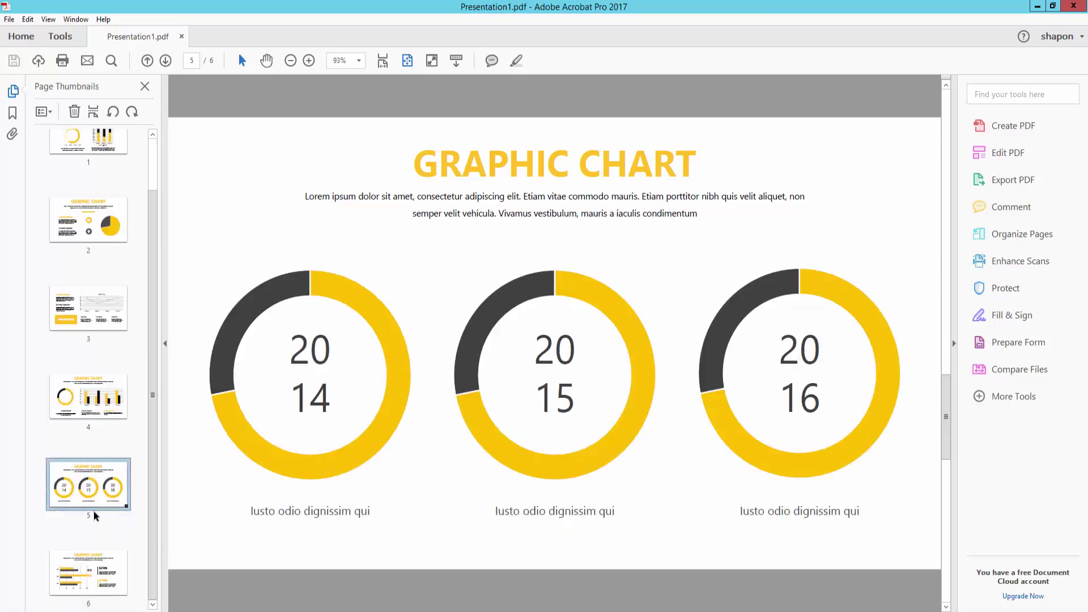
pyautogui.click(54, 587)
pyautogui.click(73, 497)
pyautogui.click(96, 420)
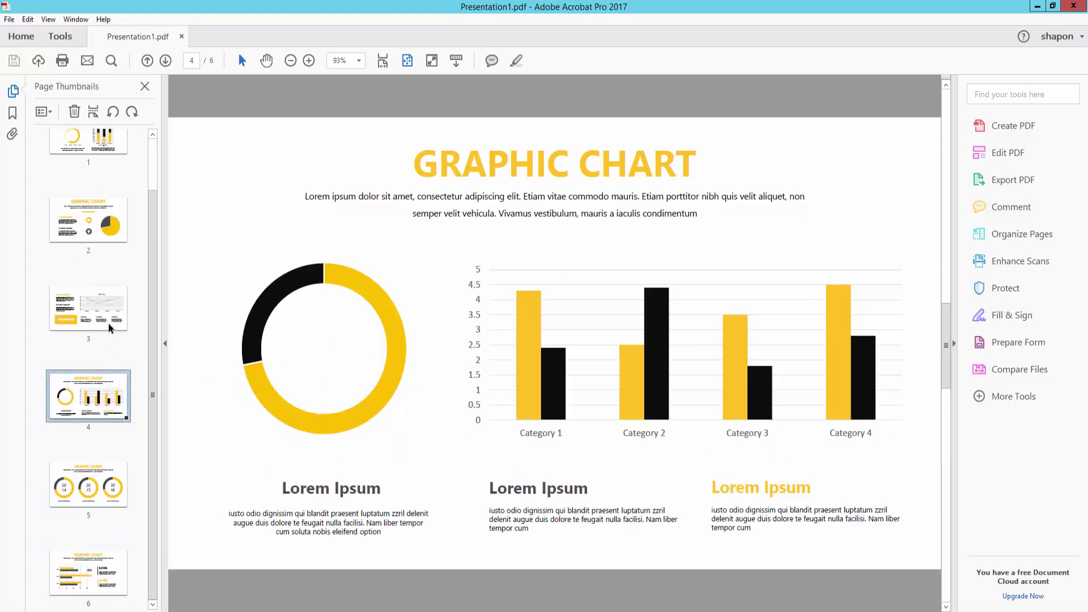
pyautogui.click(116, 288)
pyautogui.click(80, 149)
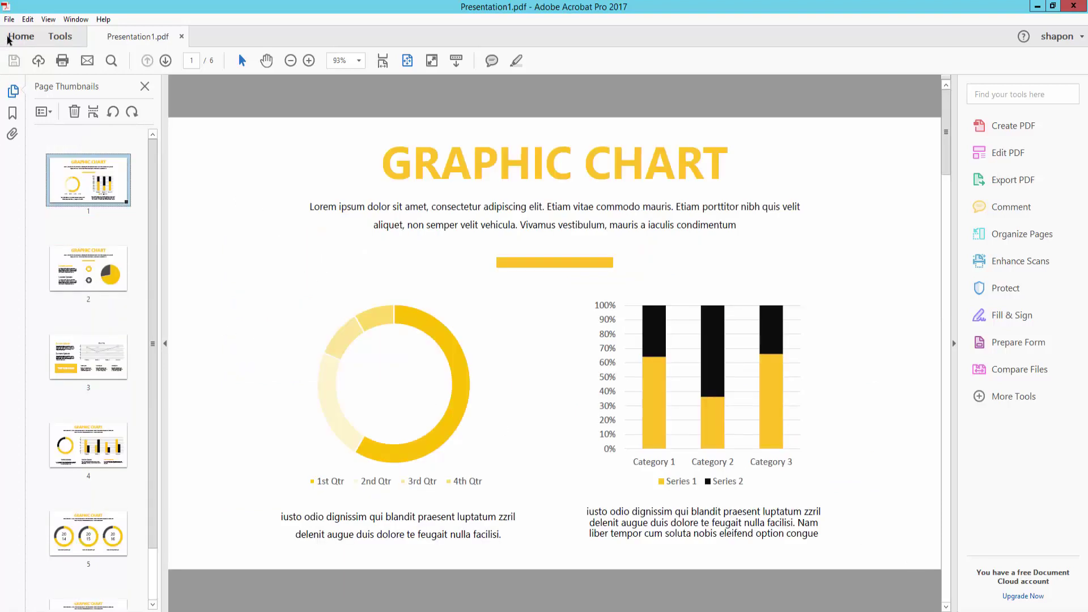
# Choose File > Export To > Microsoft PowerPoint Presentation to get the Save As dialog
pyautogui.click(9, 21)
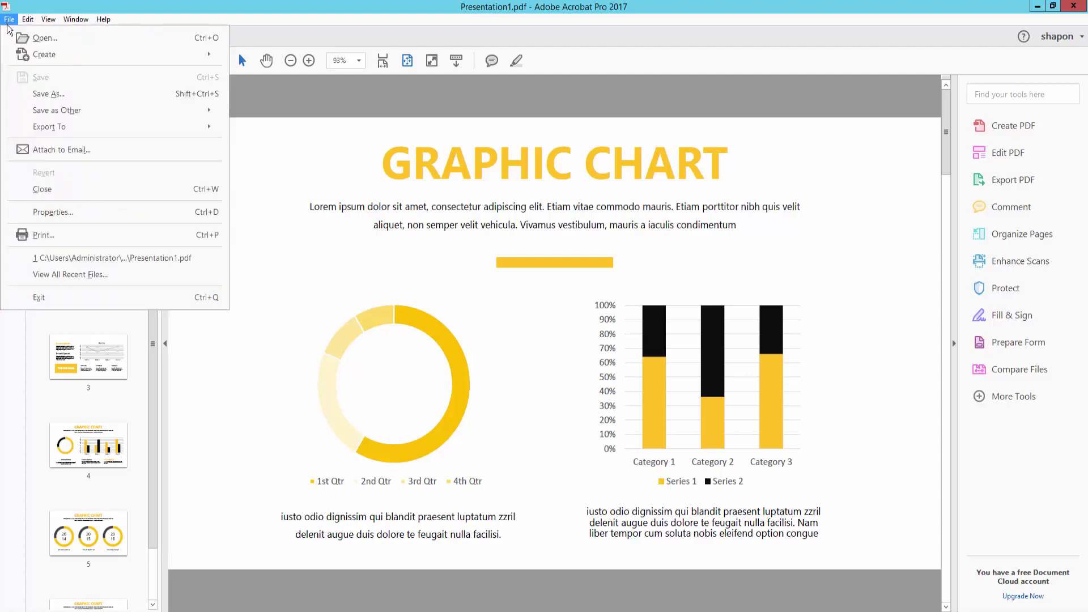
pyautogui.moveTo(55, 132)
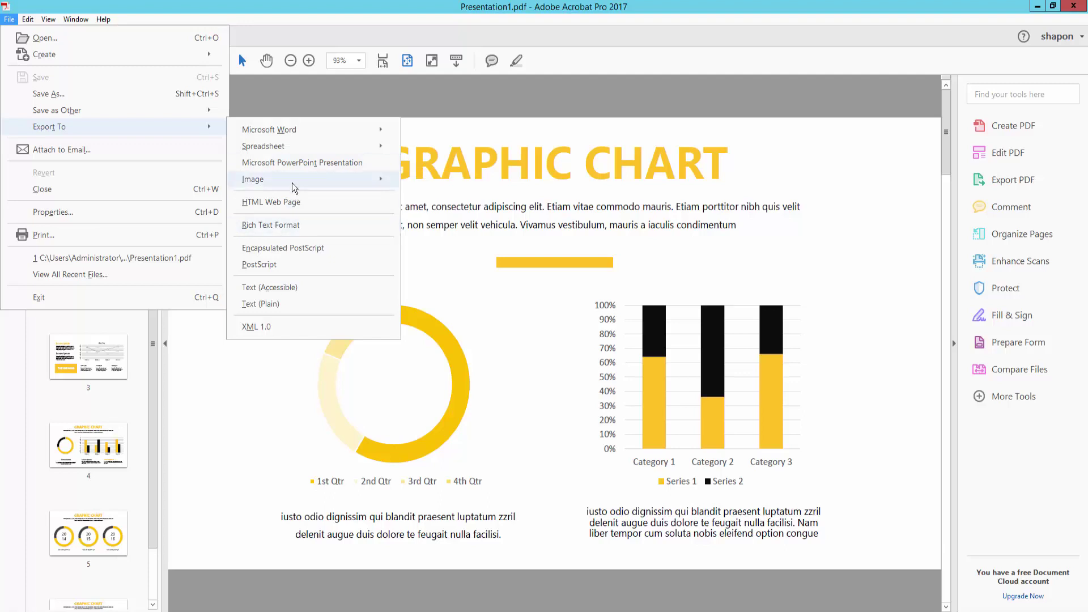
pyautogui.moveTo(297, 176)
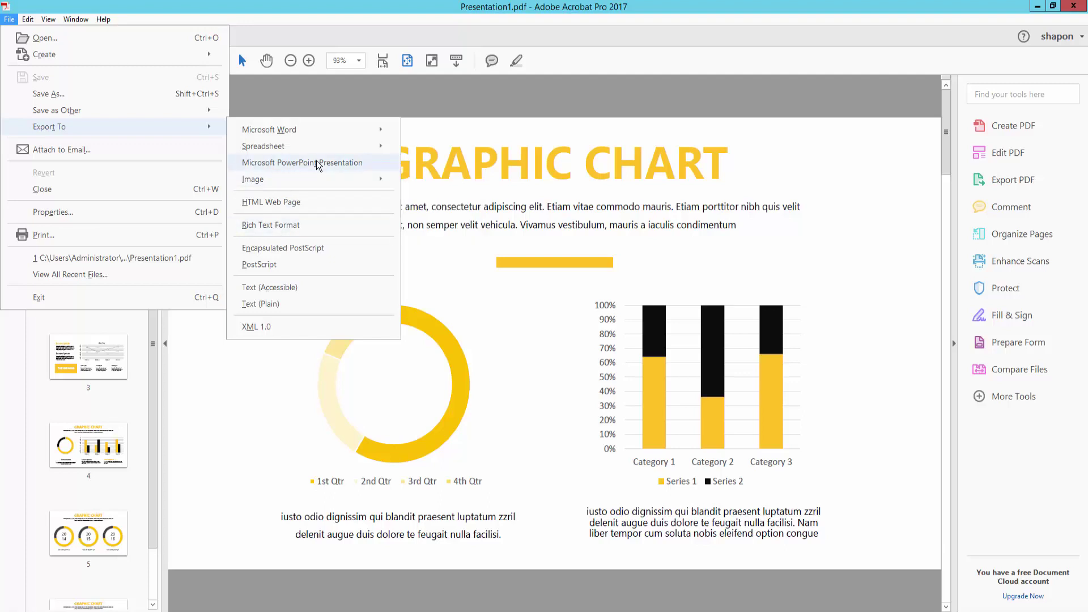
pyautogui.click(318, 164)
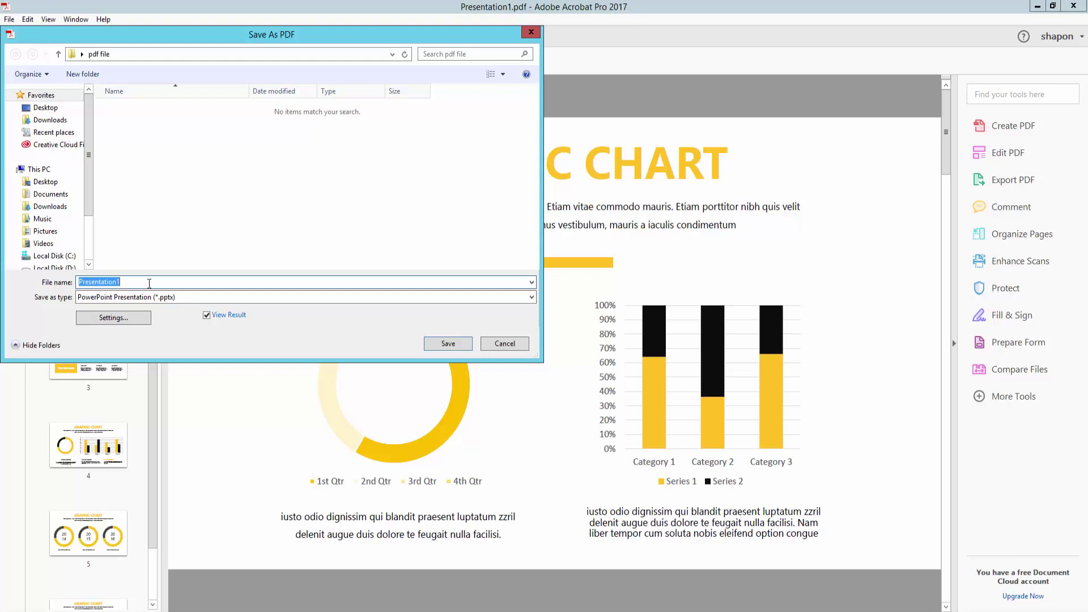
# Save the export as 'Power Point Presentation', keeping the PowerPoint Presentation (*.pptx) type
pyautogui.write('Power Point')
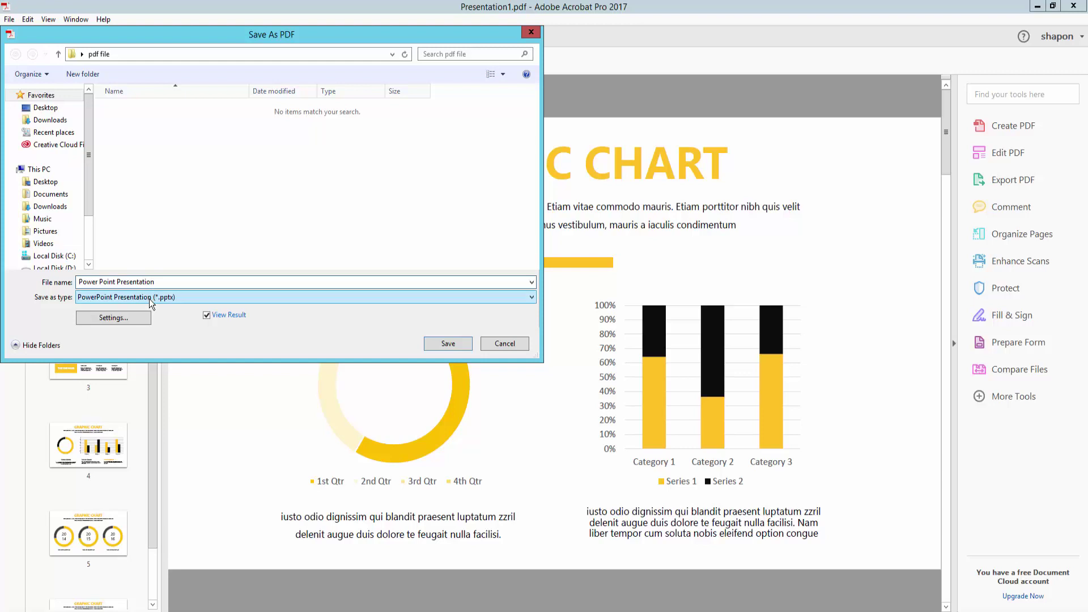
pyautogui.click(134, 299)
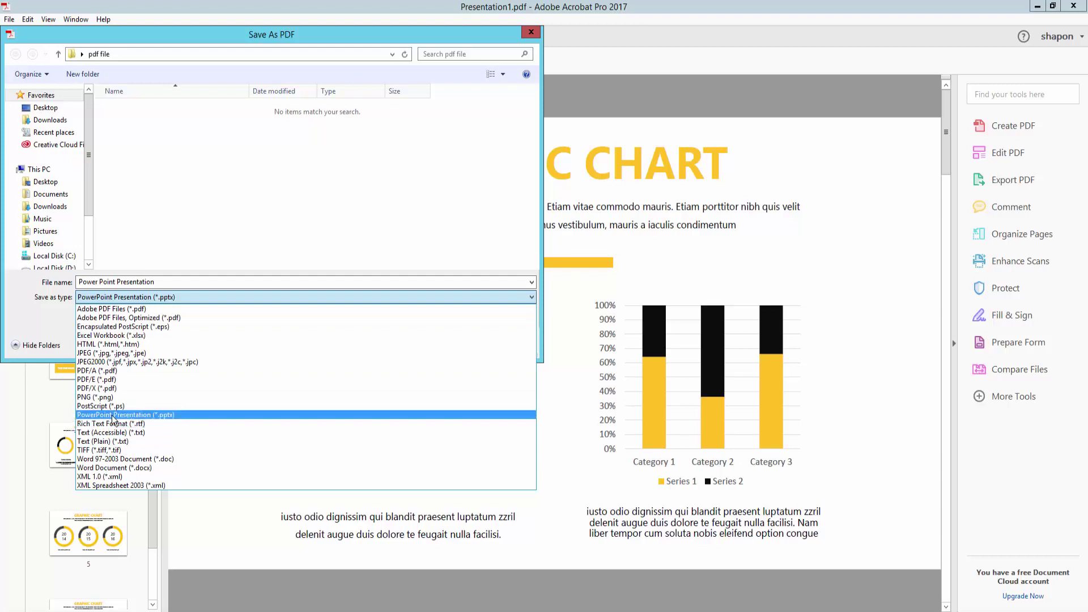
pyautogui.click(113, 419)
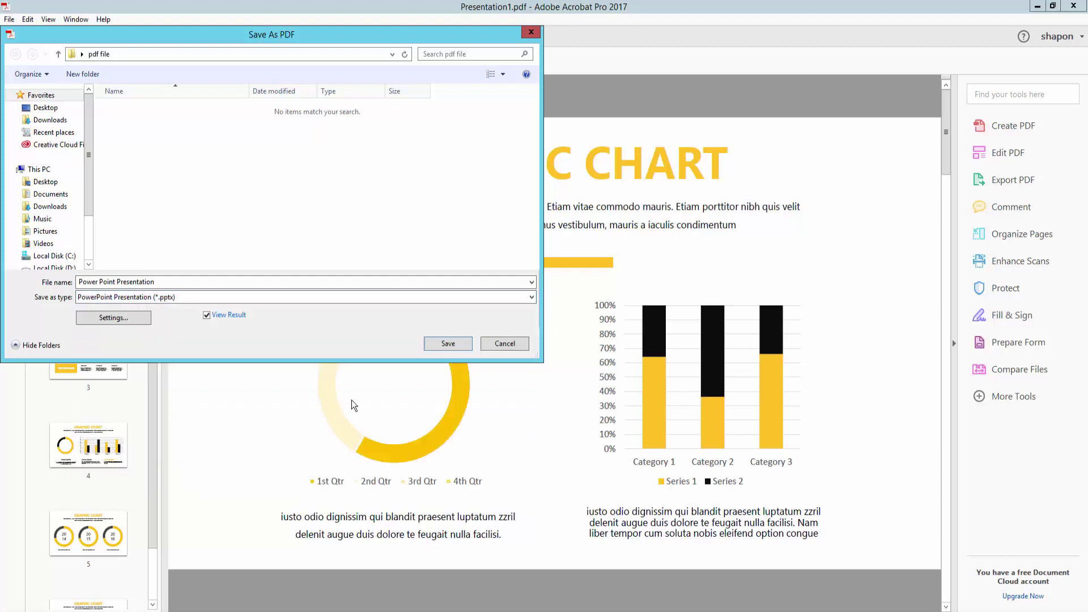
pyautogui.click(453, 346)
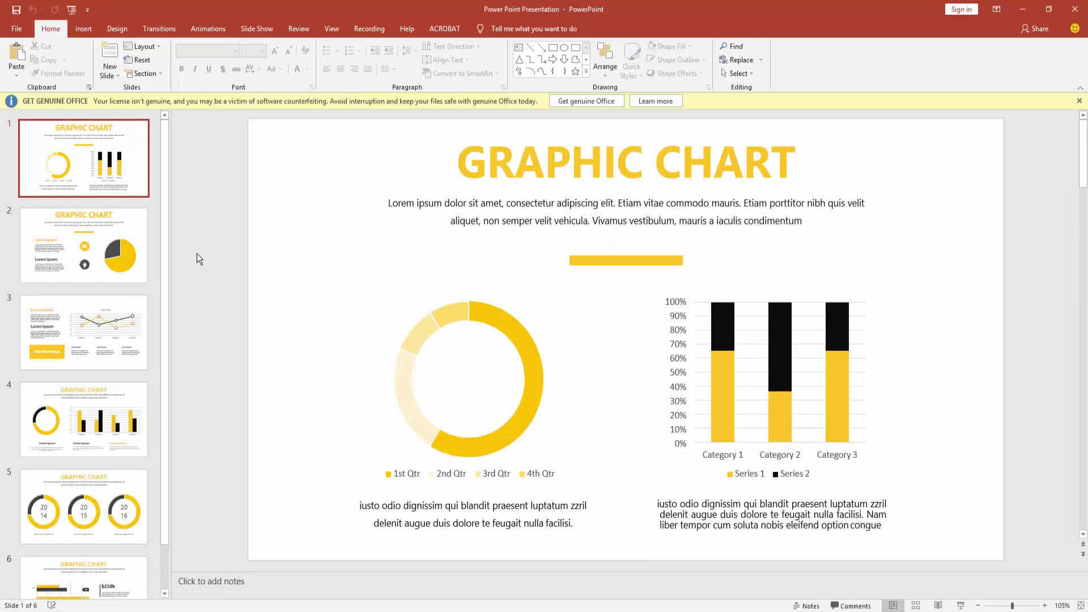
# Compare slides 1 and 2, then check slide 1's title, body text and charts are editable
pyautogui.click(56, 249)
pyautogui.click(58, 191)
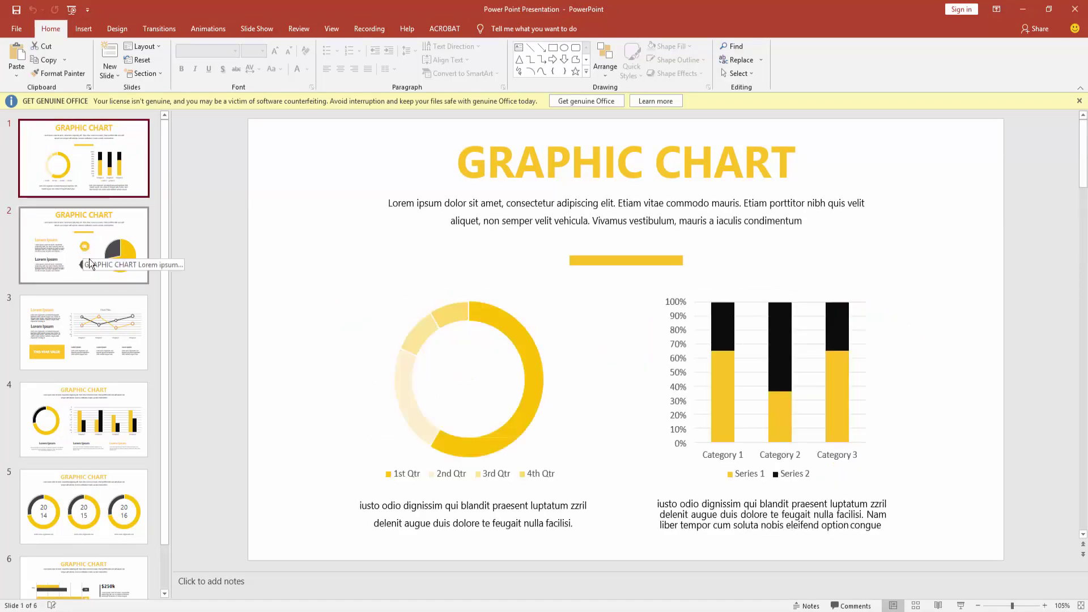
pyautogui.click(94, 246)
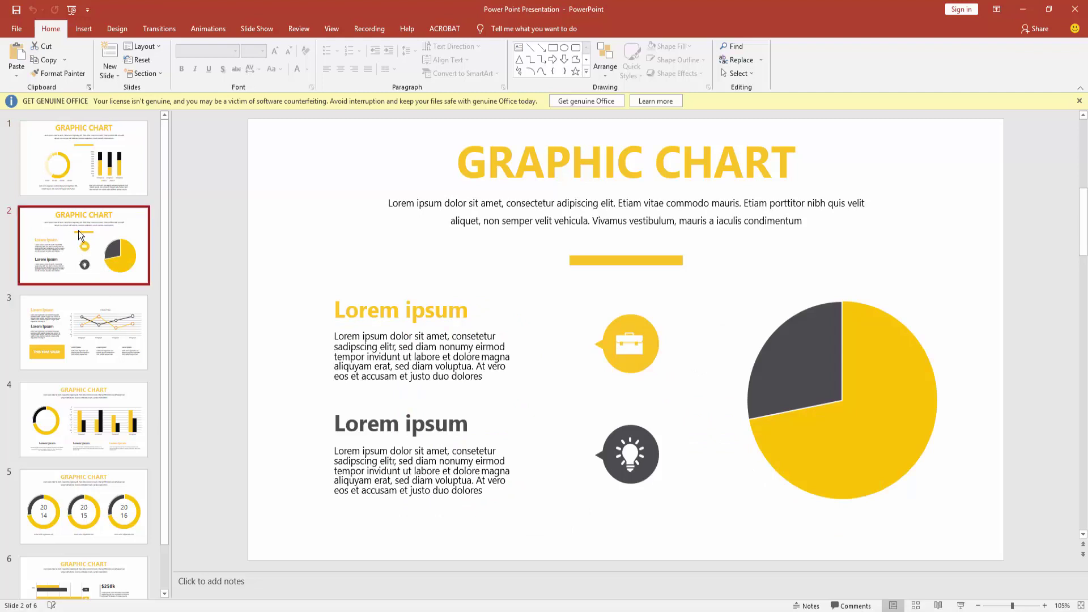
pyautogui.click(90, 168)
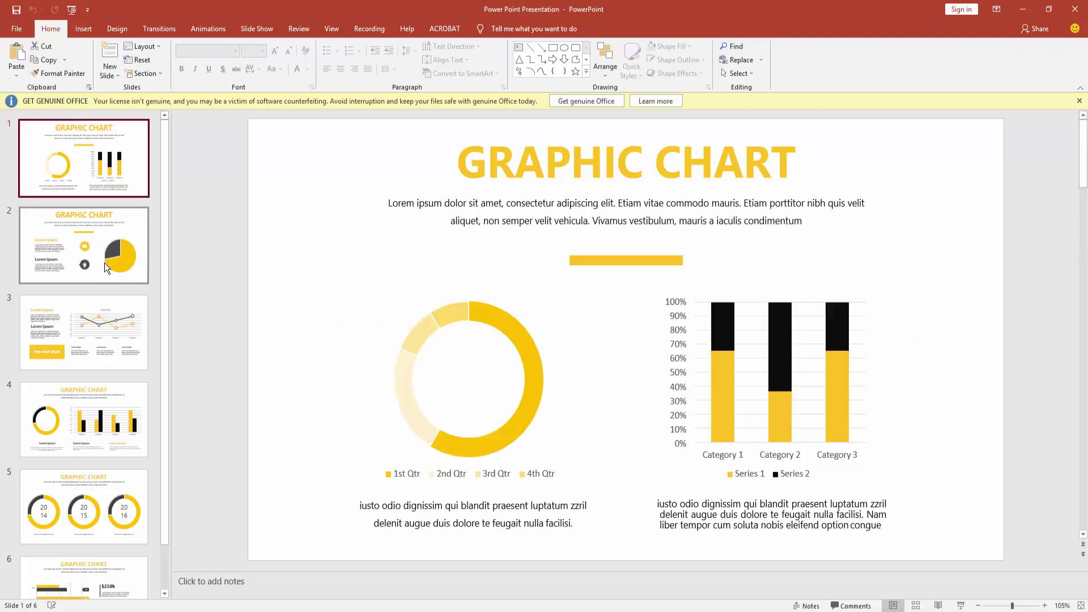
pyautogui.click(455, 180)
pyautogui.click(523, 174)
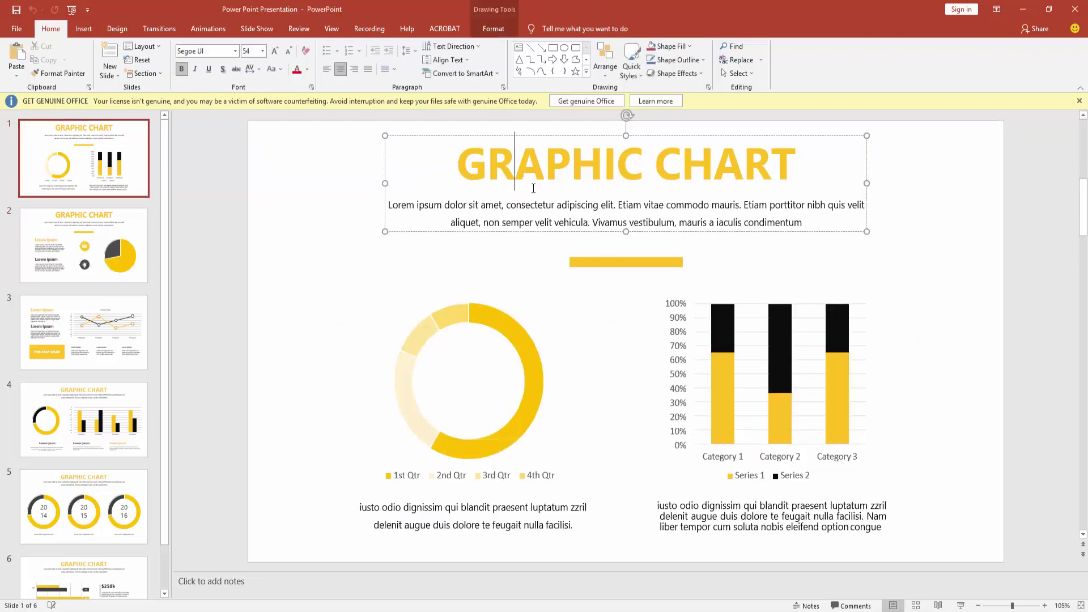
pyautogui.click(501, 177)
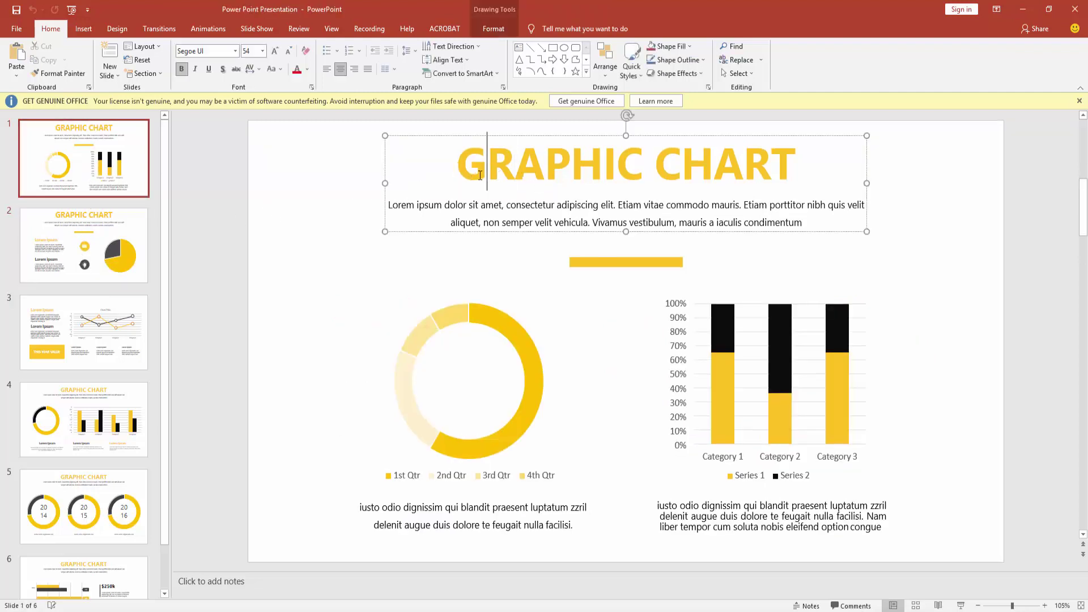
pyautogui.click(473, 206)
pyautogui.click(473, 317)
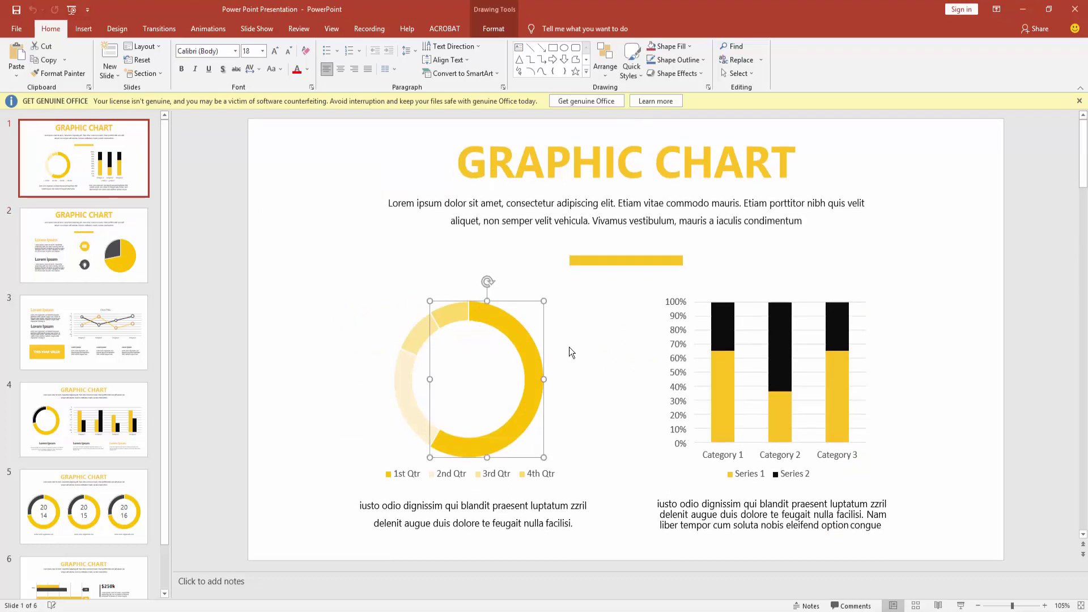
pyautogui.click(713, 382)
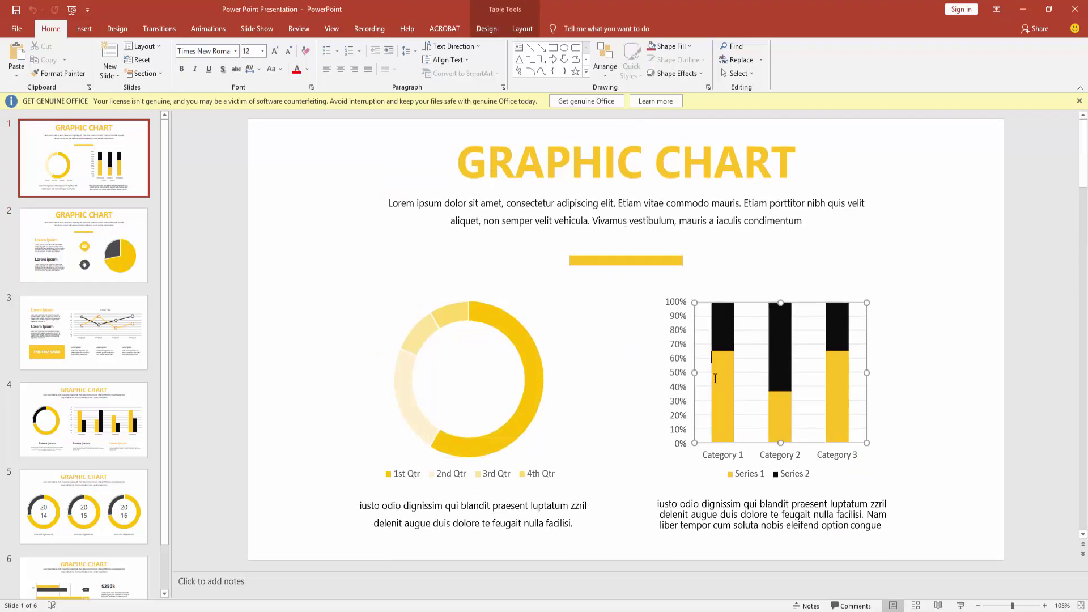
pyautogui.click(607, 362)
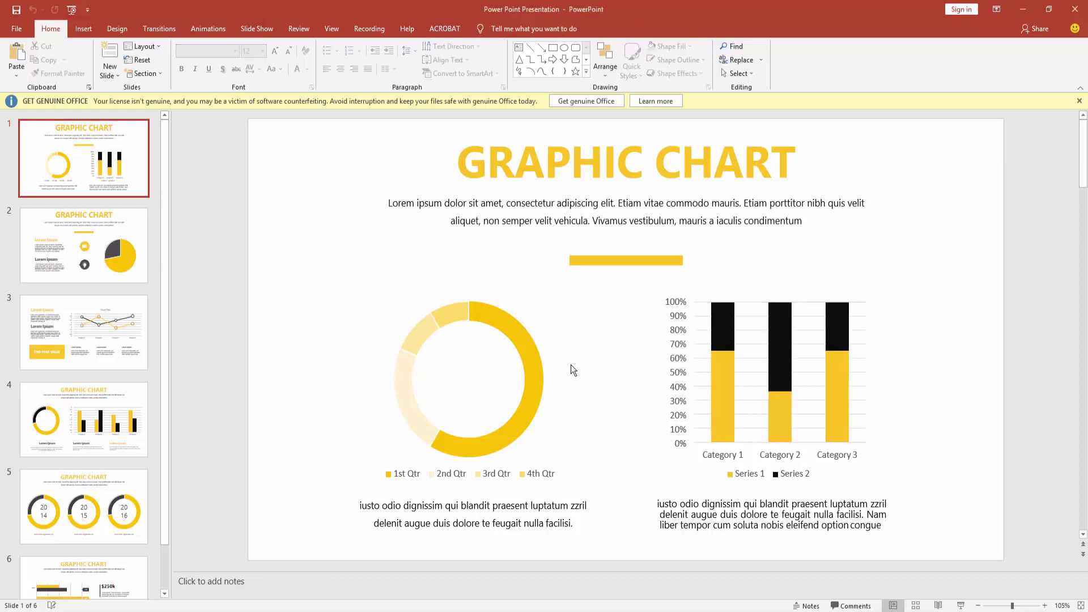
# Narrow the donut's yellow arc on slide 1, check the bar chart labels, then show slide 3
pyautogui.click(530, 363)
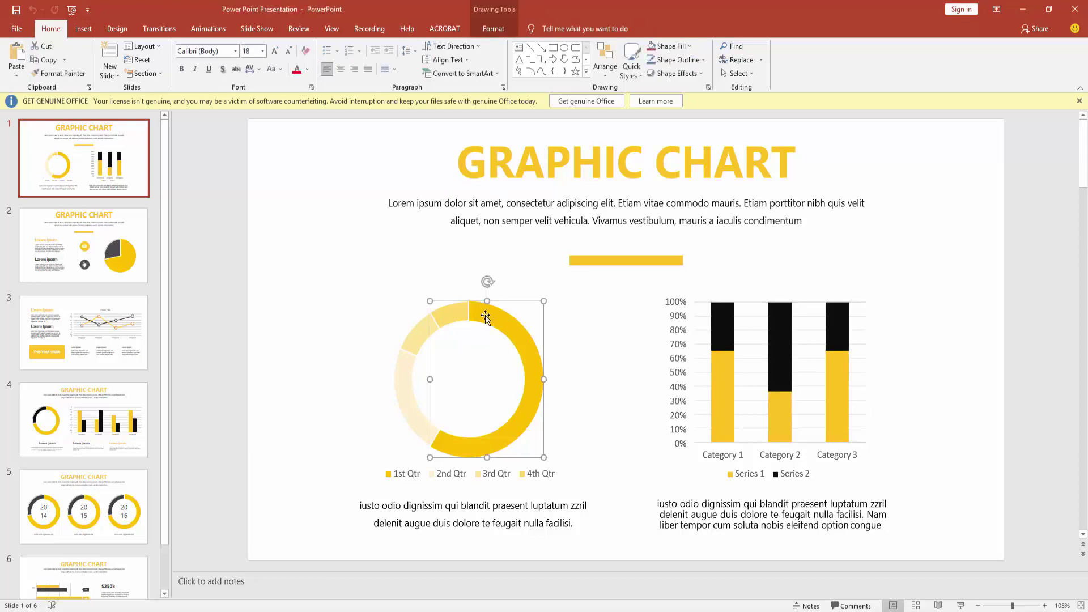
pyautogui.moveTo(545, 300); pyautogui.dragTo(540, 302)
pyautogui.click(725, 362)
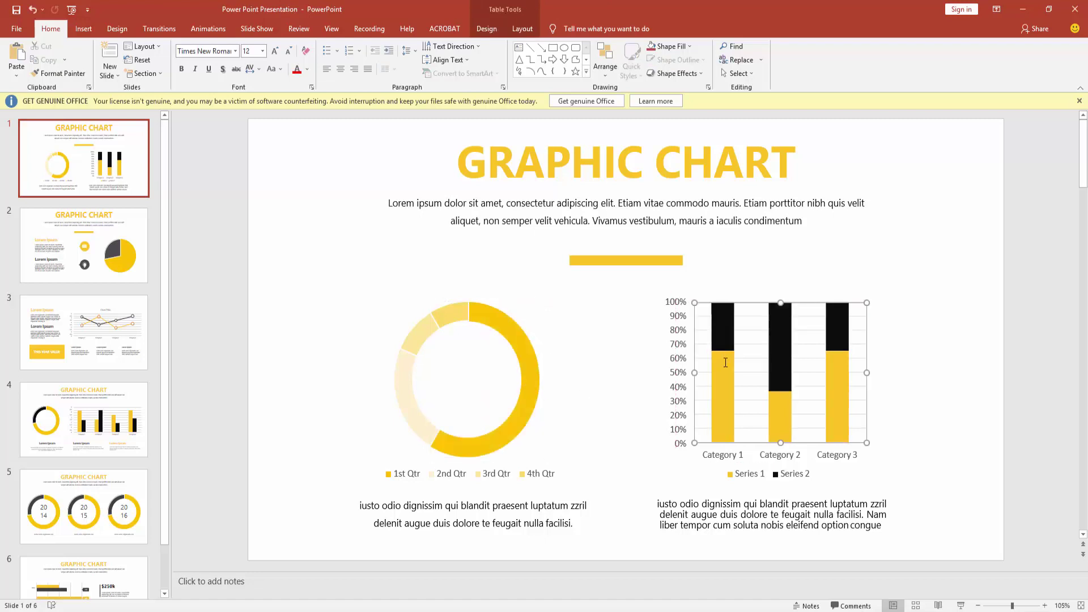
pyautogui.click(681, 369)
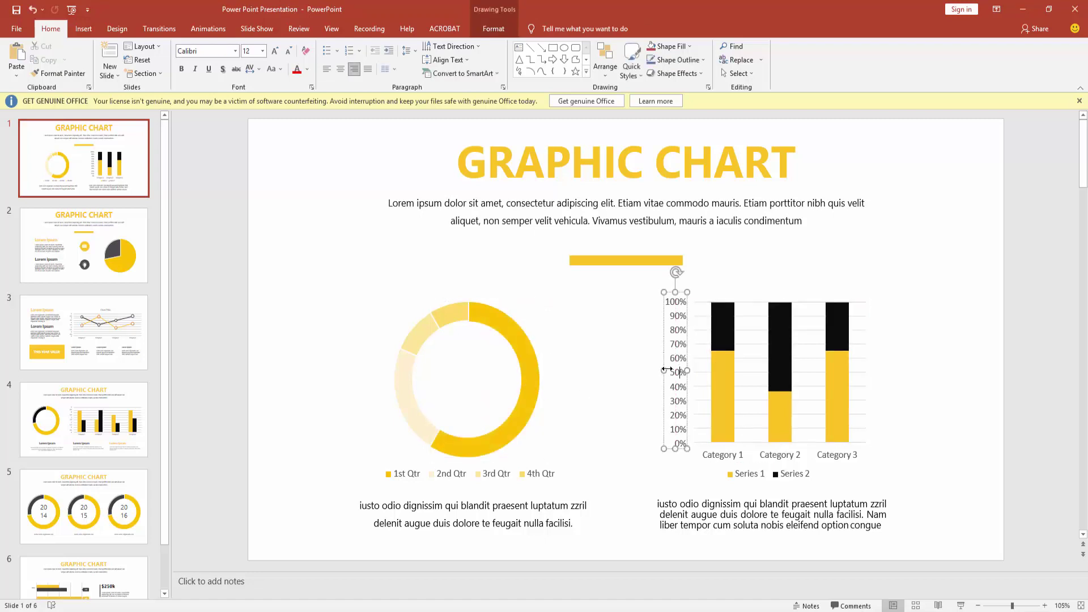
pyautogui.click(652, 465)
pyautogui.scroll(-1, 498, 442)
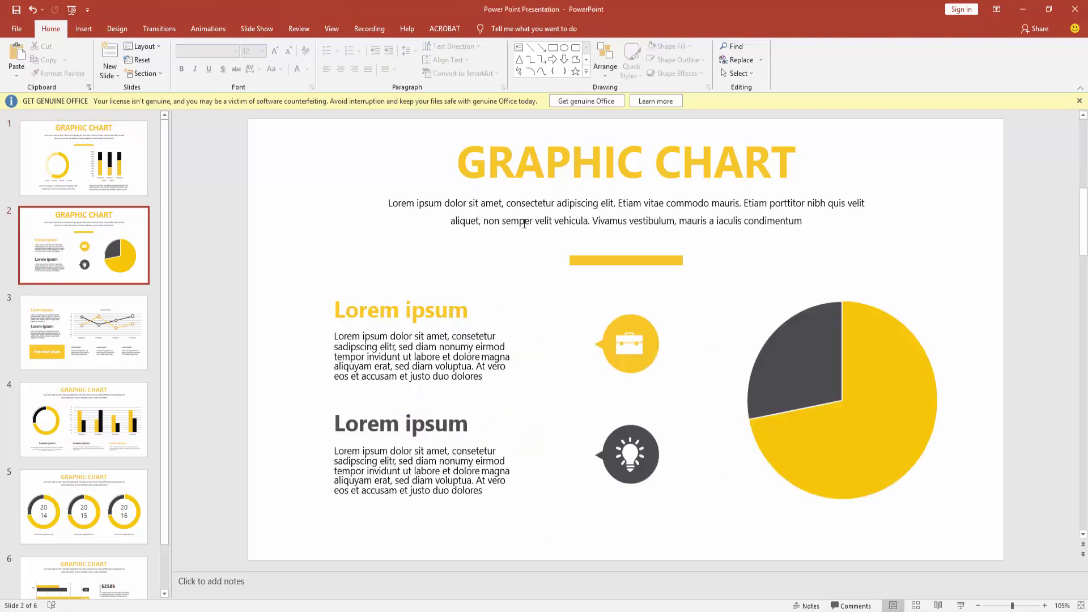
pyautogui.click(464, 355)
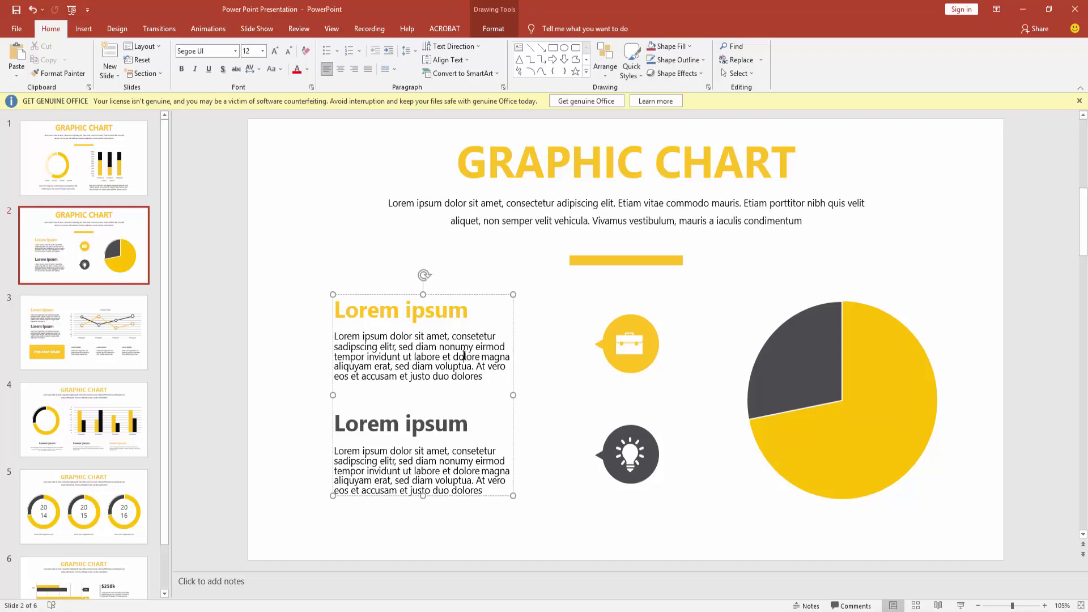
pyautogui.click(56, 317)
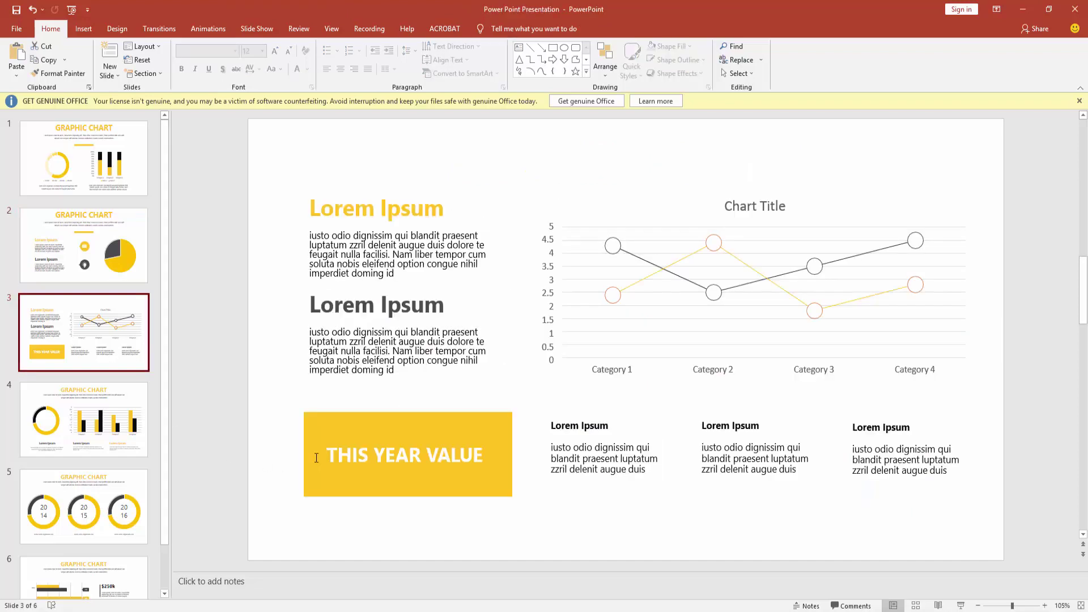
# Raise slide 4's yellow Category 1 bar to 5
pyautogui.scroll(-1, 317, 458)
pyautogui.click(594, 352)
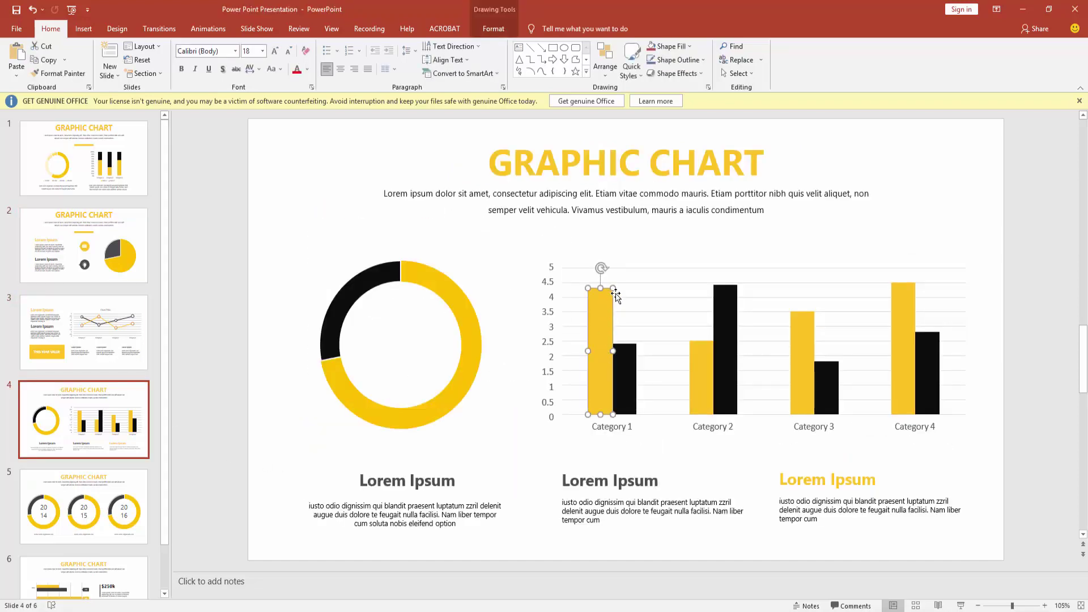
pyautogui.moveTo(613, 288); pyautogui.dragTo(613, 265)
pyautogui.click(627, 363)
# Reshape the donut's yellow slice and widen its black slice
pyautogui.click(405, 287)
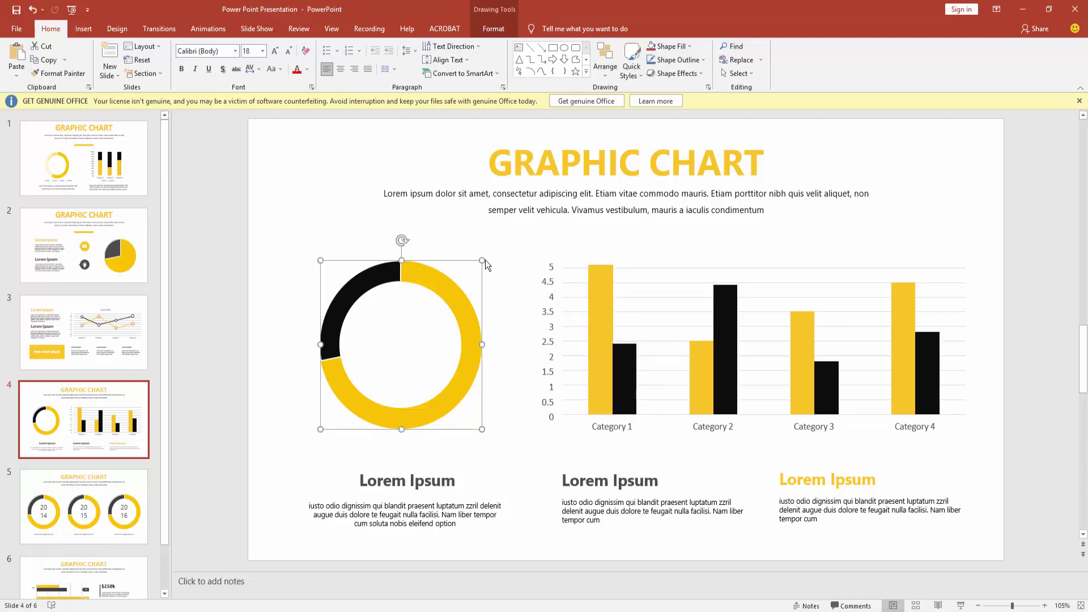
pyautogui.moveTo(398, 262); pyautogui.dragTo(460, 265)
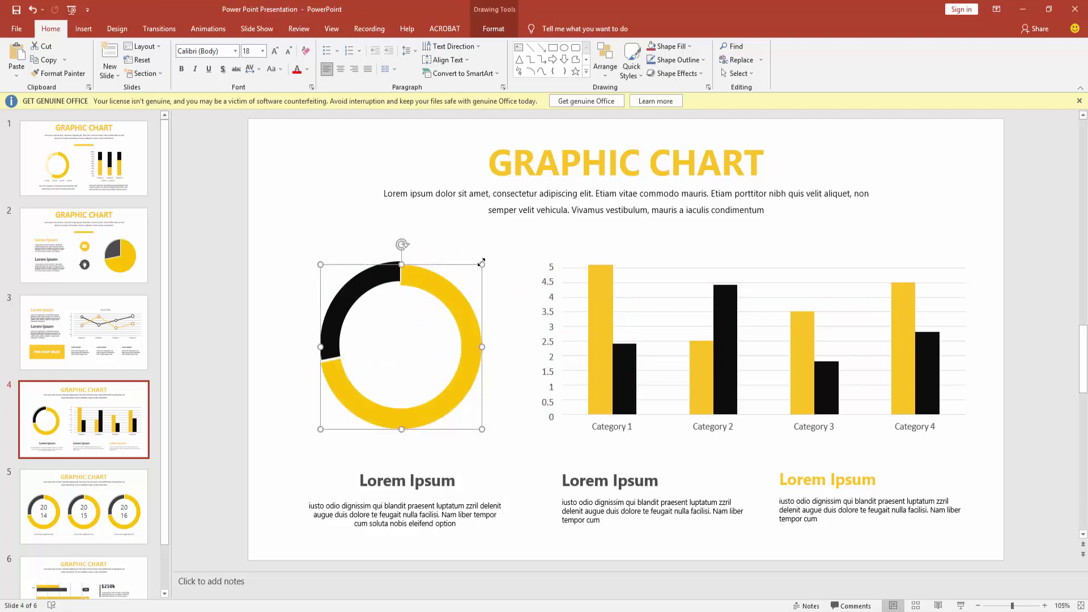
pyautogui.moveTo(482, 263); pyautogui.dragTo(483, 261)
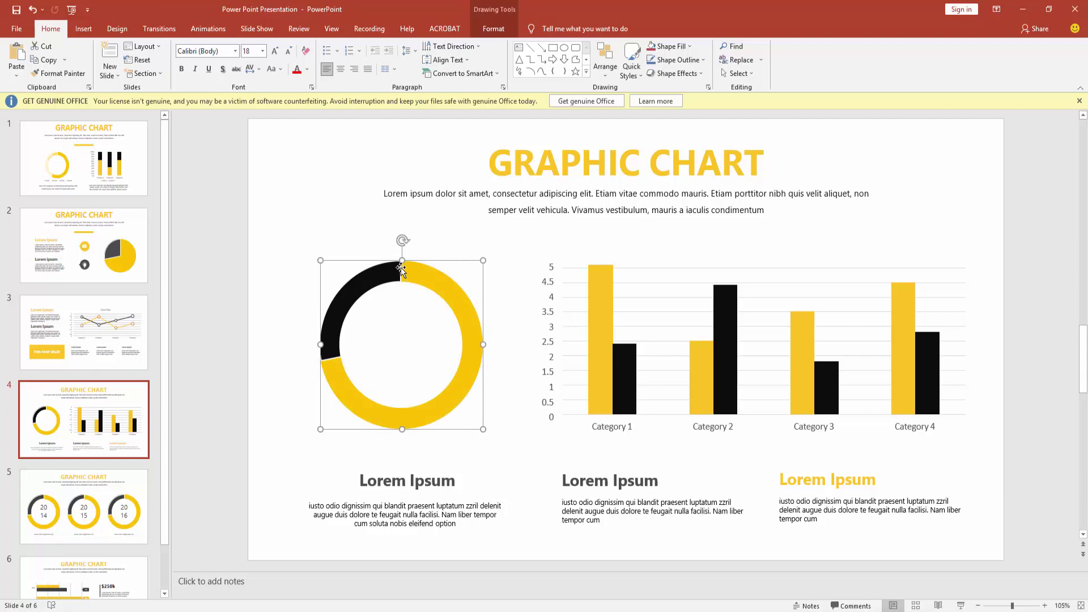
pyautogui.moveTo(401, 270); pyautogui.dragTo(419, 285)
pyautogui.moveTo(482, 261); pyautogui.dragTo(476, 261)
pyautogui.click(387, 336)
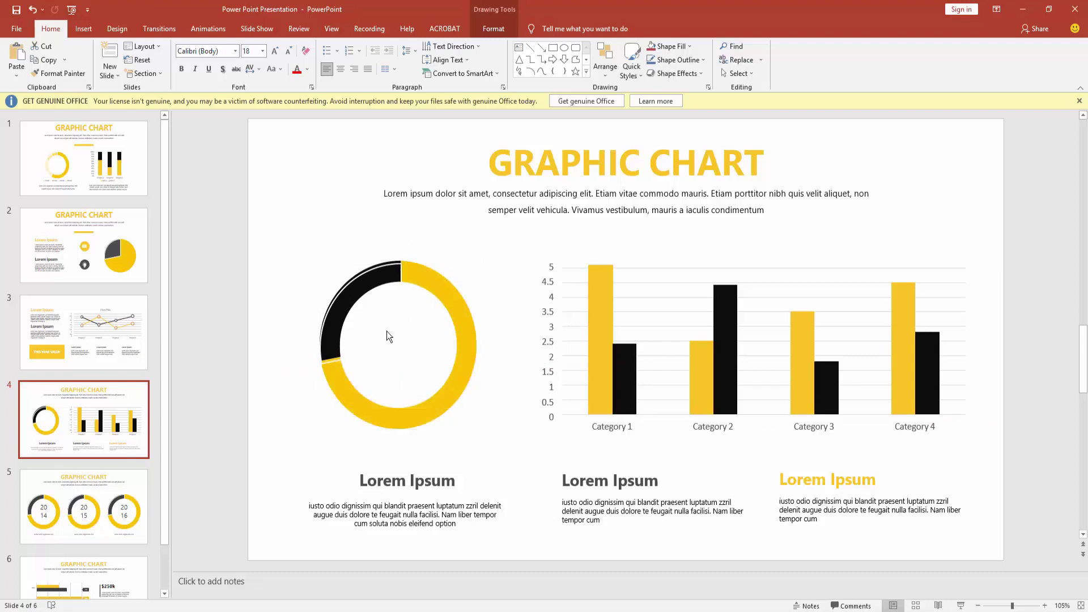
pyautogui.click(384, 282)
pyautogui.moveTo(401, 260); pyautogui.dragTo(397, 263)
pyautogui.click(413, 301)
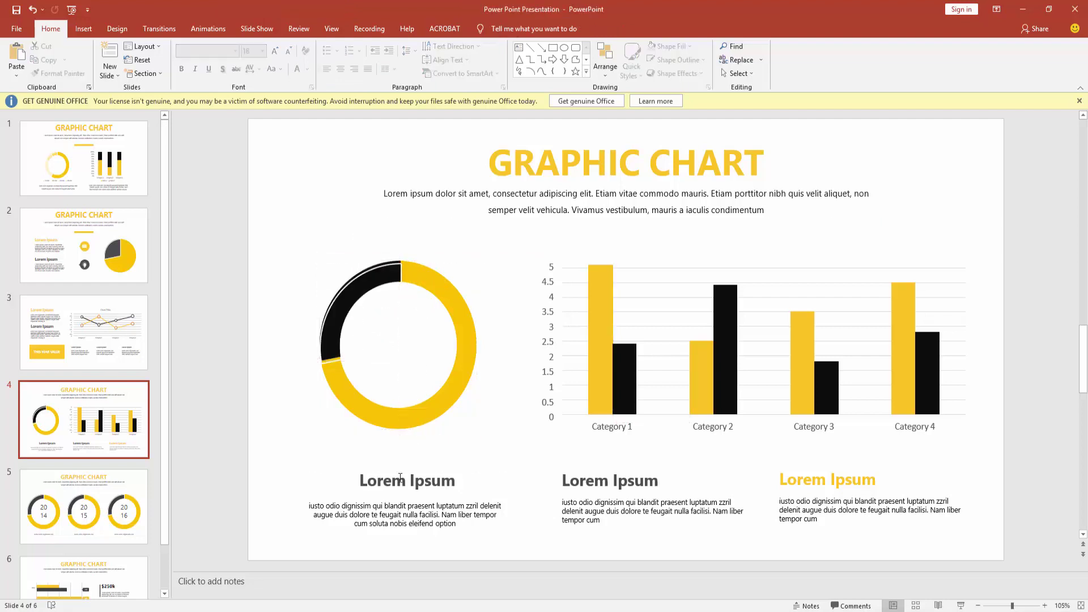
# Lower the black Category 2 bar from about 4.4 to 3.5
pyautogui.click(620, 404)
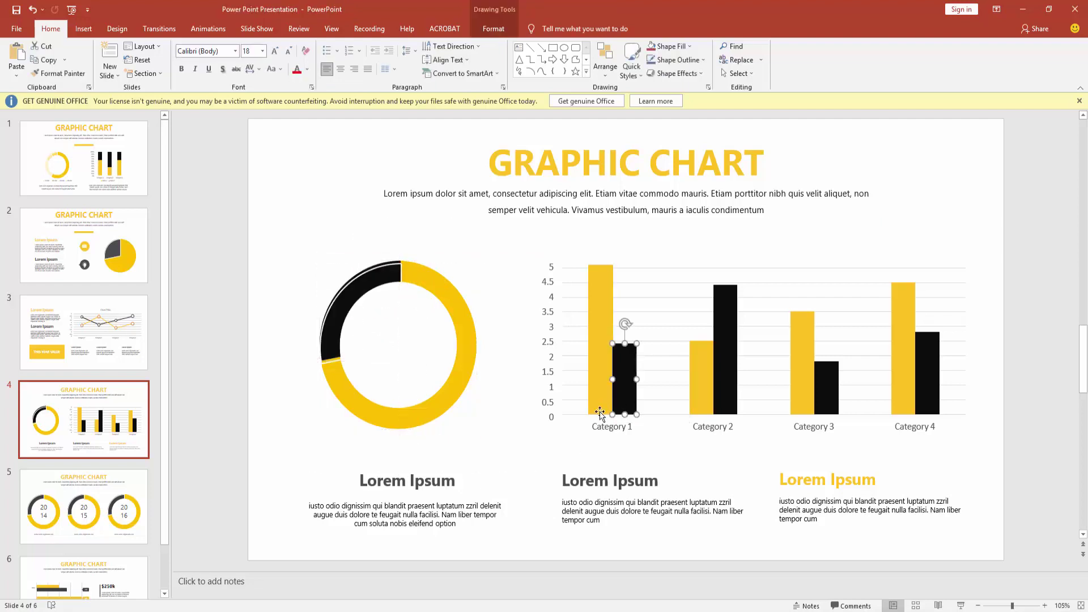
pyautogui.click(726, 290)
pyautogui.moveTo(733, 285); pyautogui.dragTo(734, 312)
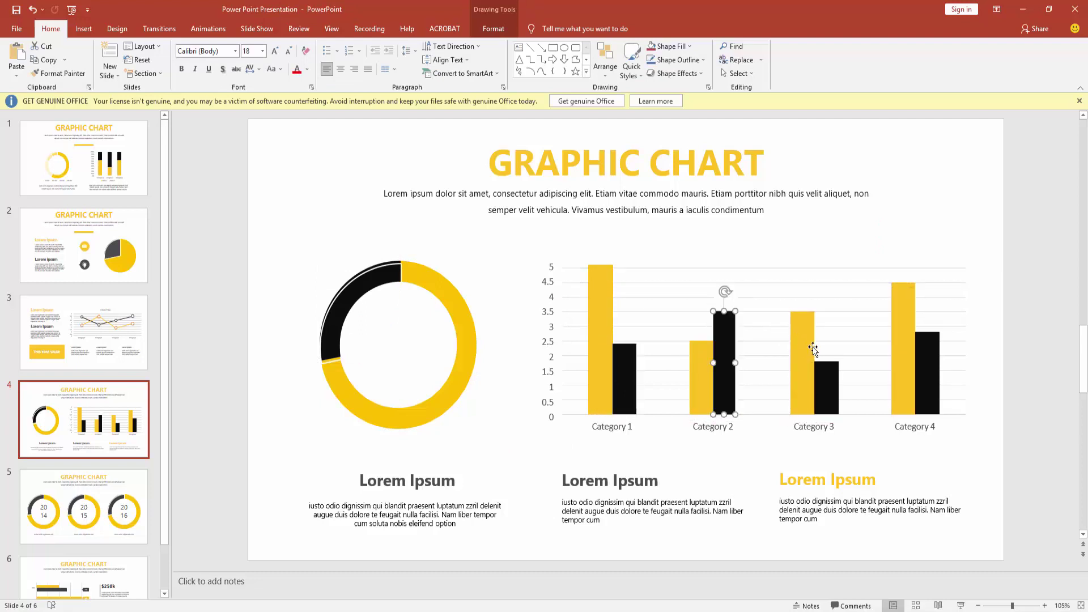
pyautogui.click(625, 496)
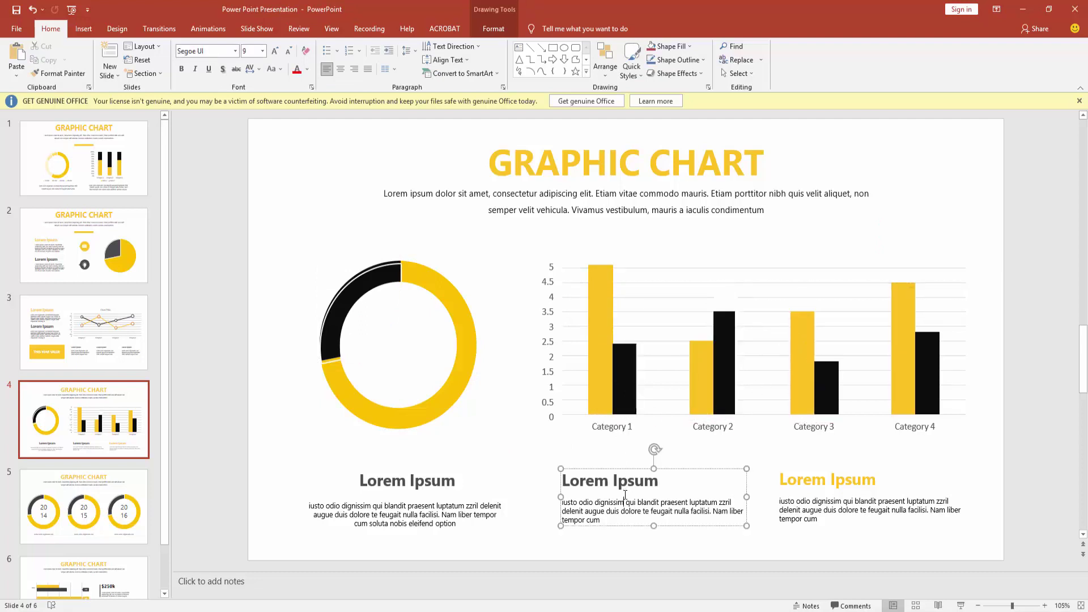
pyautogui.click(82, 536)
pyautogui.scroll(-1, 513, 424)
pyautogui.scroll(3, 540, 384)
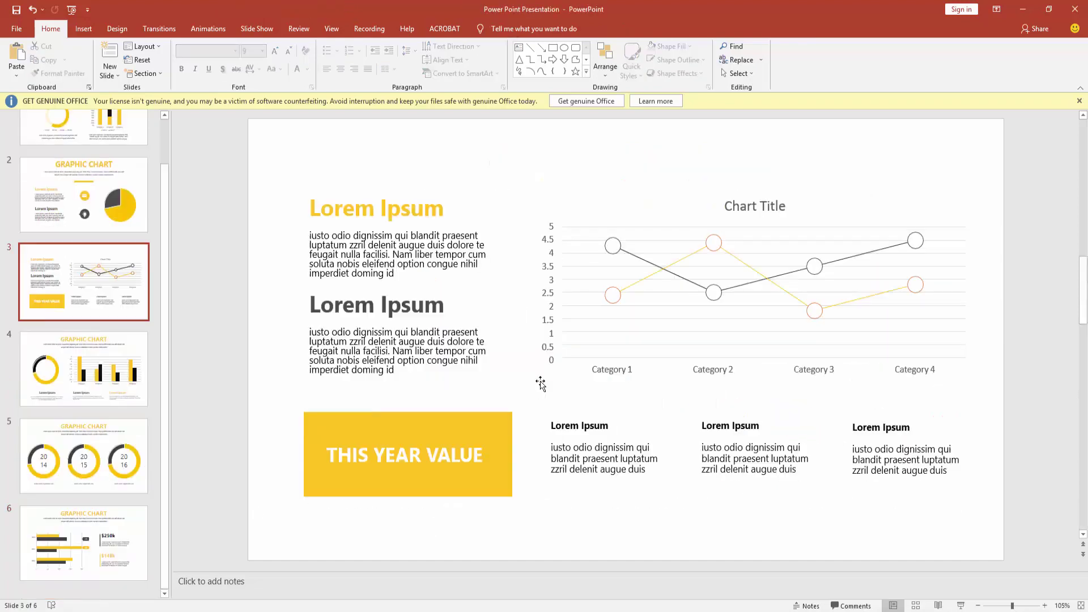
pyautogui.scroll(2, 519, 432)
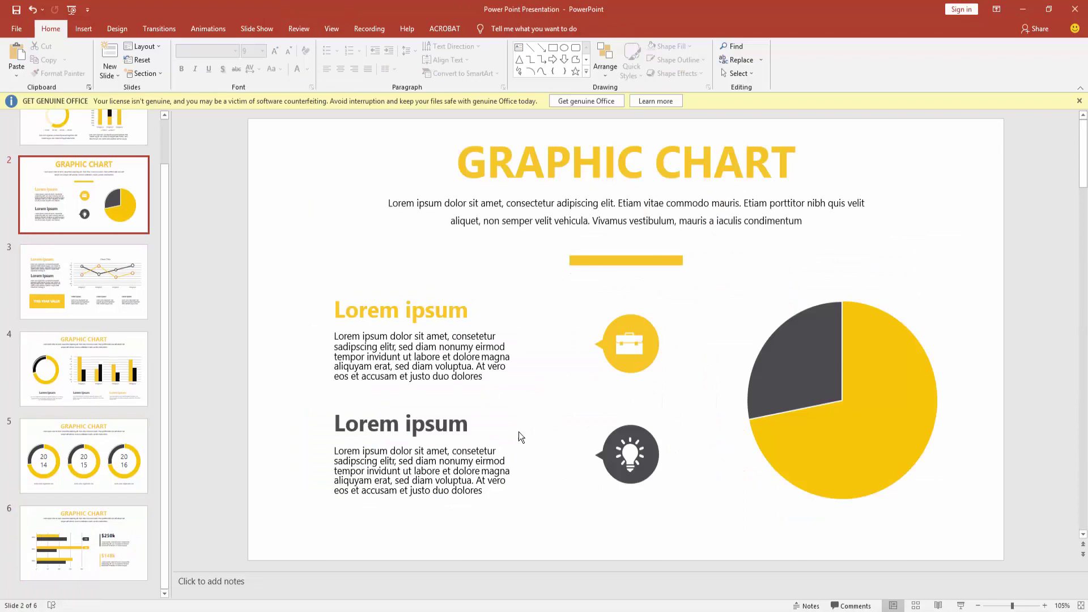
pyautogui.scroll(-2, 519, 432)
pyautogui.click(97, 443)
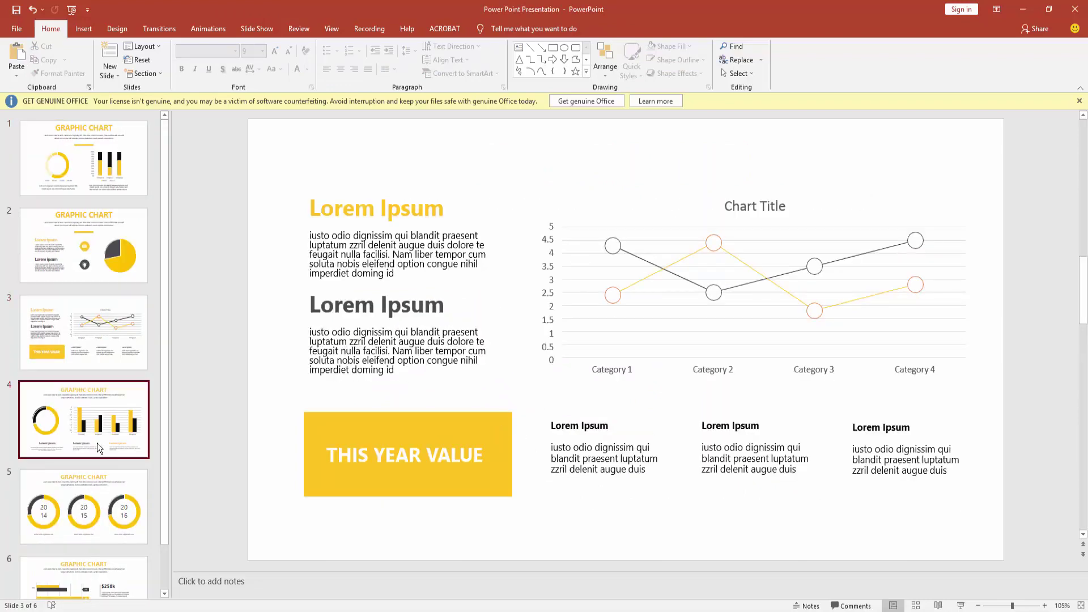
pyautogui.click(104, 521)
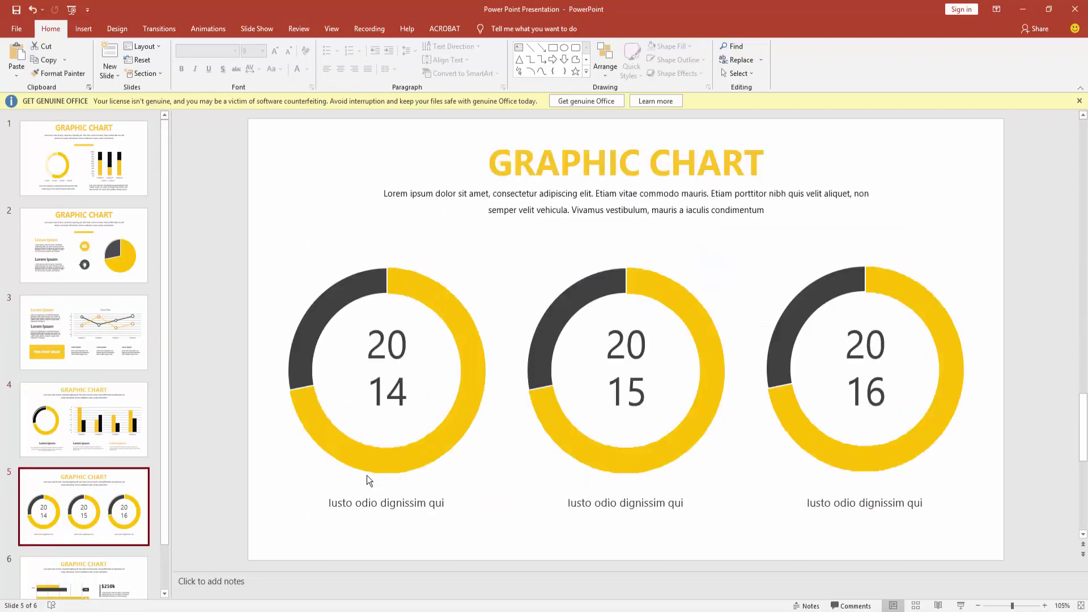
pyautogui.click(402, 347)
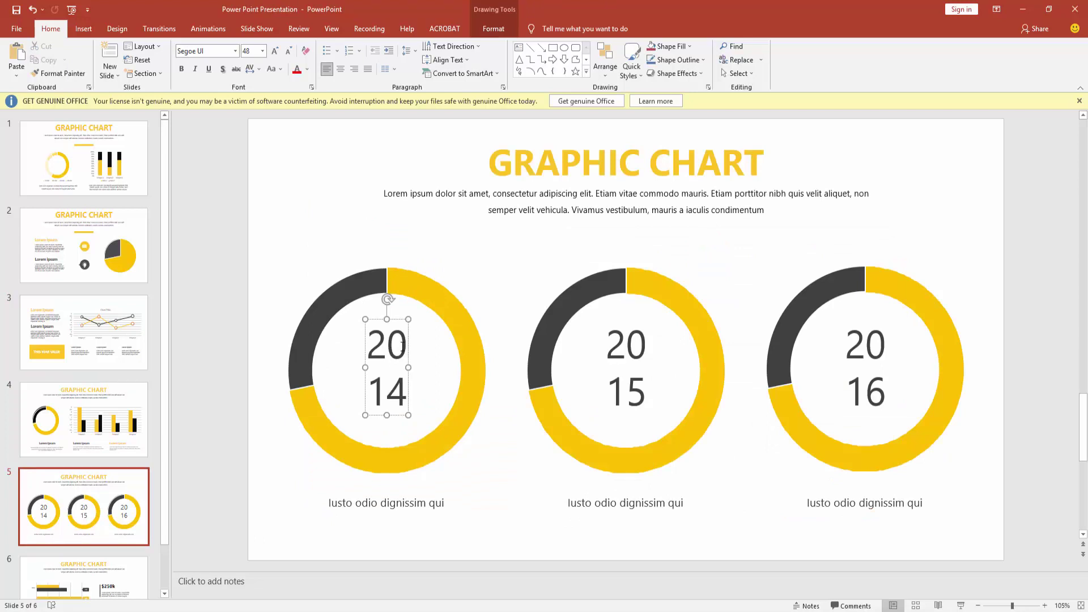
pyautogui.press('BackSpace')
pyautogui.press('BackSpace')
pyautogui.click(397, 385)
pyautogui.doubleClick(403, 399)
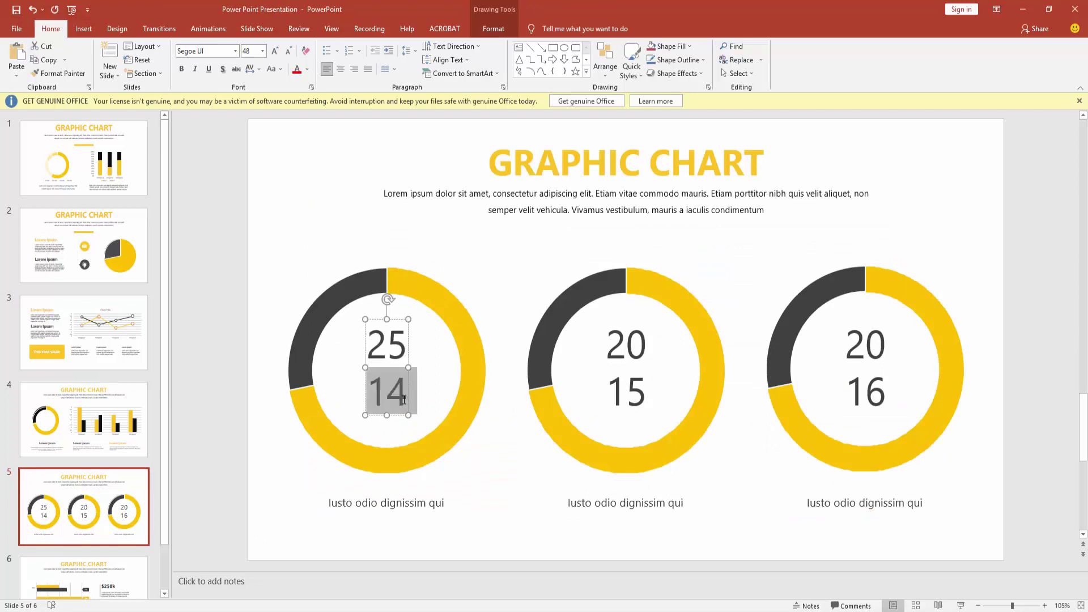
pyautogui.write('10')
pyautogui.click(343, 335)
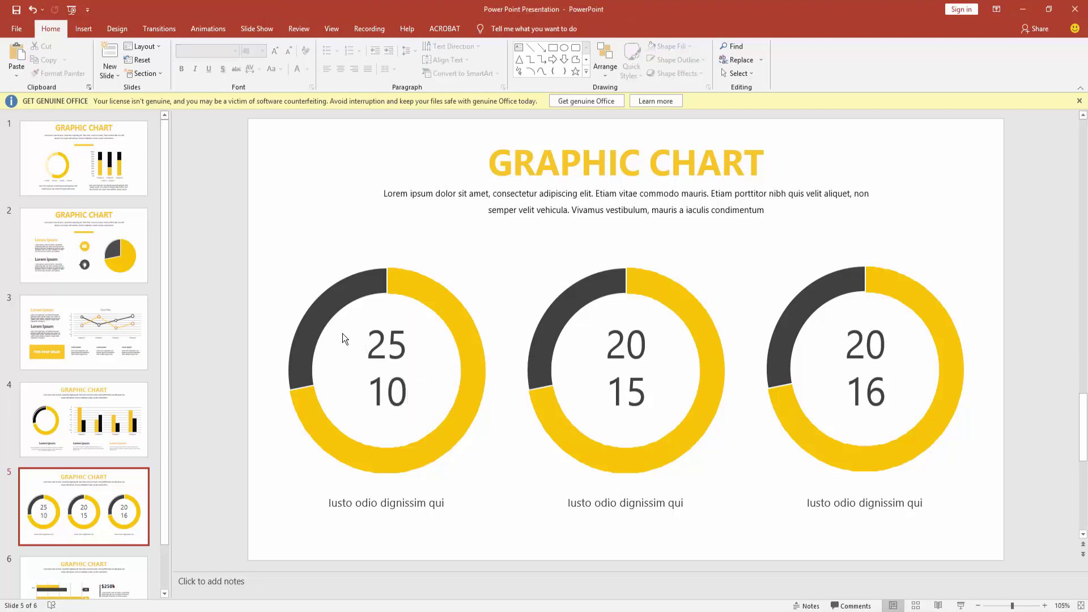
pyautogui.click(394, 290)
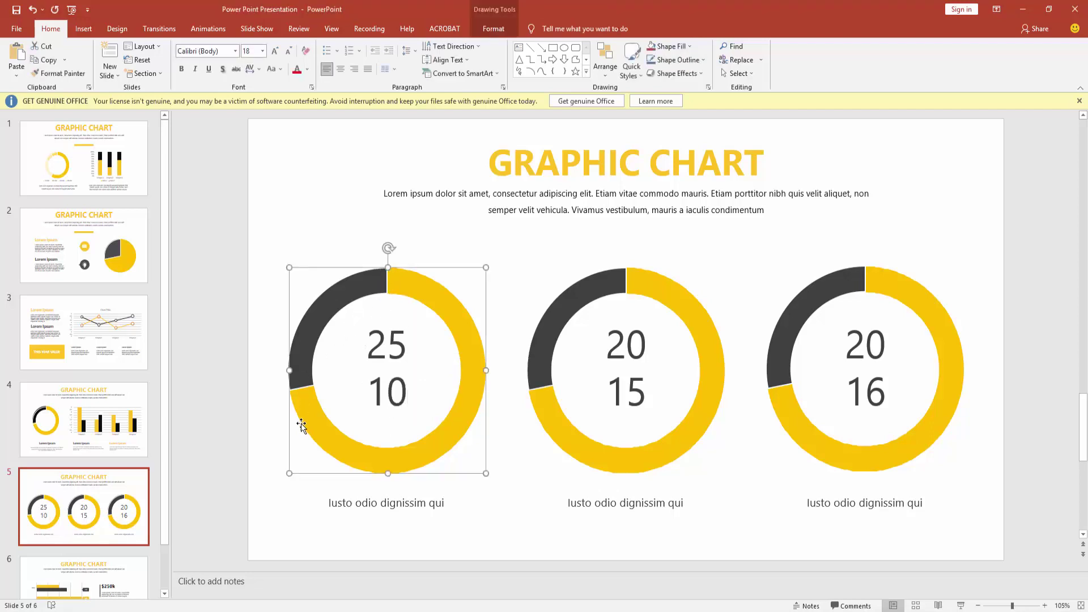
pyautogui.click(613, 398)
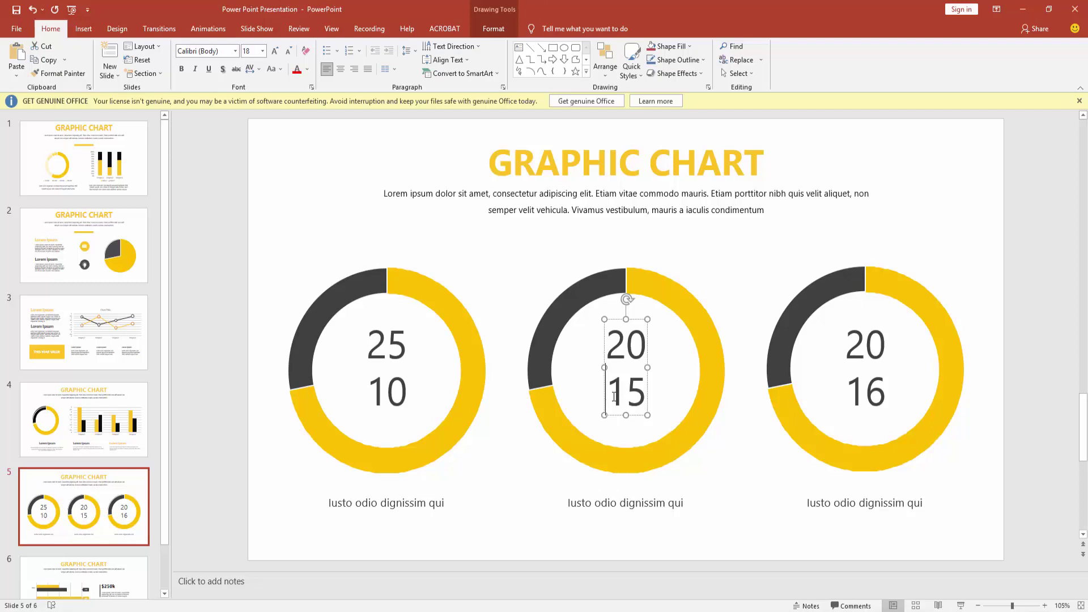
pyautogui.click(672, 507)
pyautogui.click(480, 198)
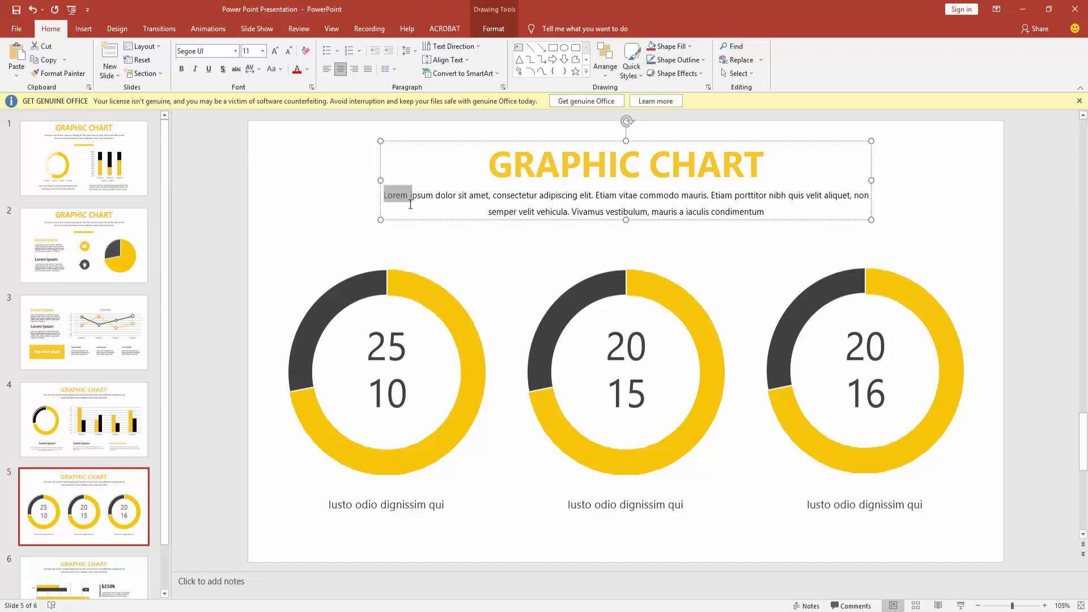
# On slide 6, shorten the yellow 2002 bar
pyautogui.click(130, 564)
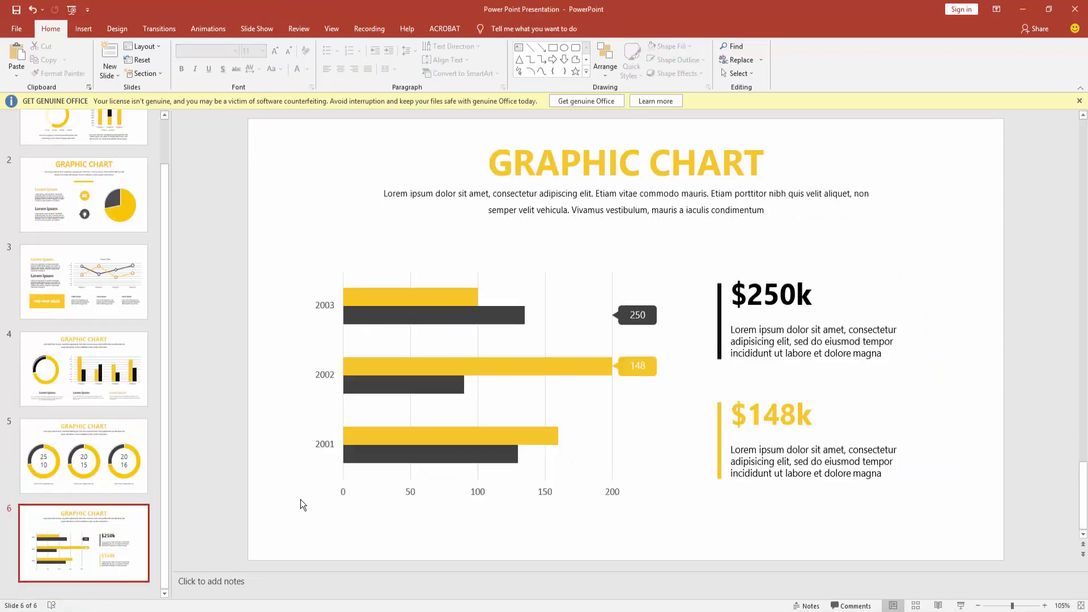
pyautogui.click(459, 361)
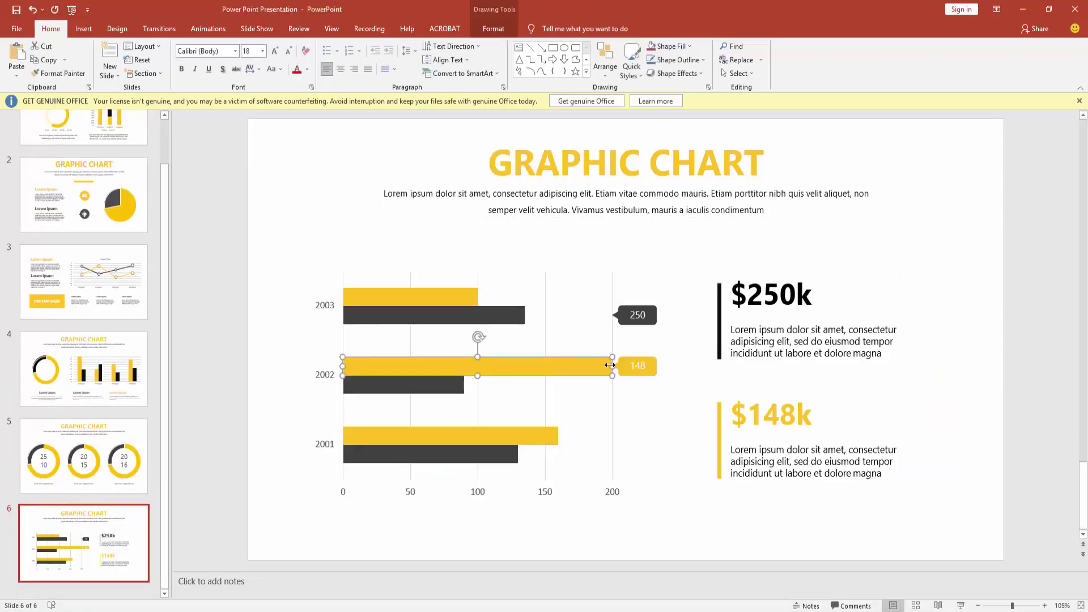
pyautogui.moveTo(613, 366); pyautogui.dragTo(576, 367)
# Change the 2002 bar's callout value from 148 to 150
pyautogui.click(638, 366)
pyautogui.click(639, 366)
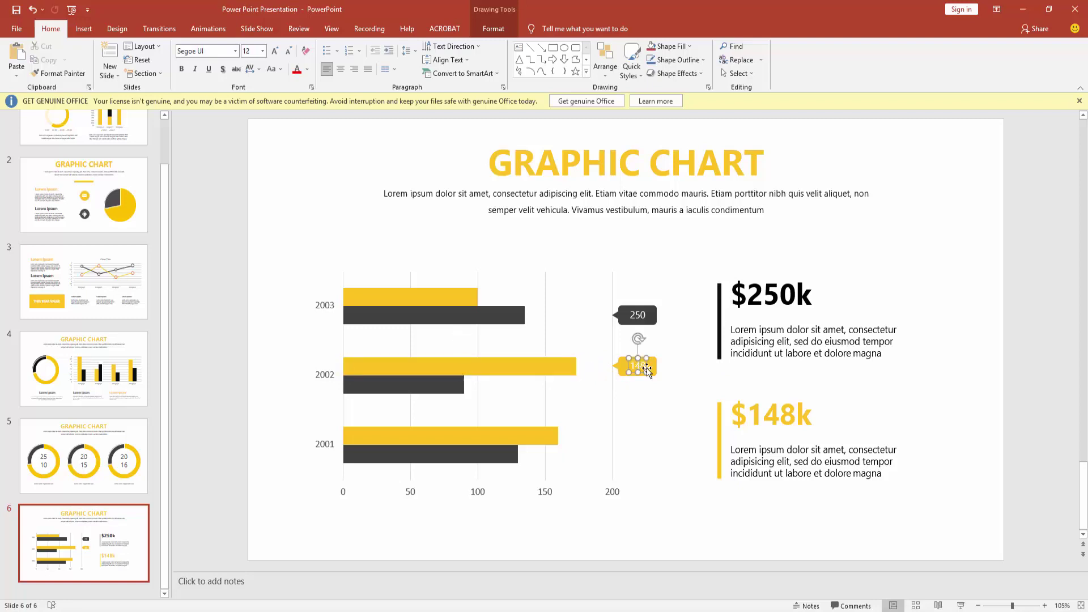
pyautogui.press('BackSpace')
pyautogui.press('BackSpace')
pyautogui.click(668, 375)
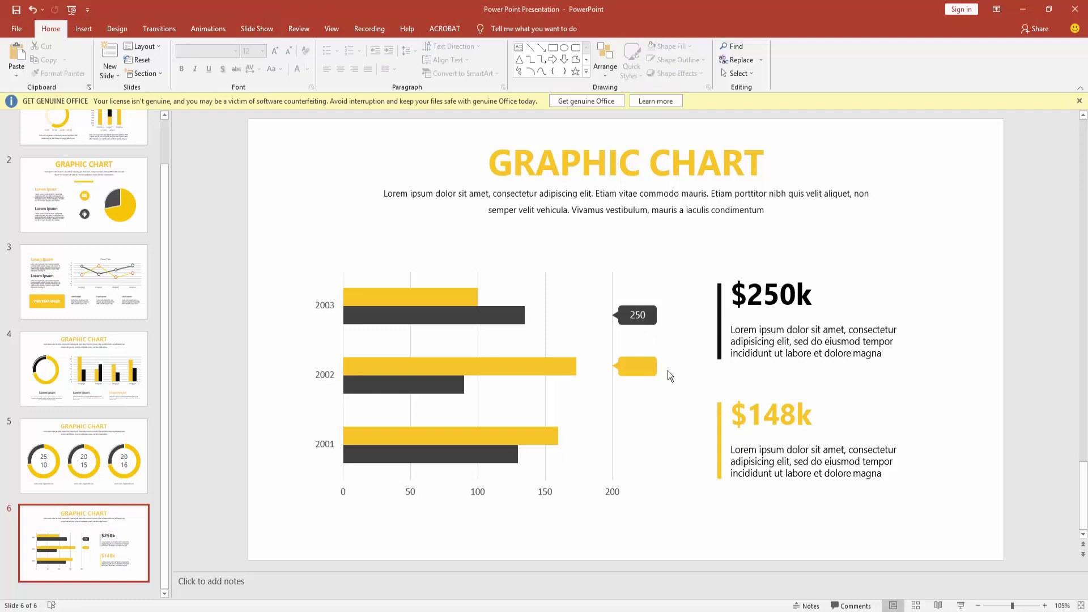
pyautogui.click(640, 370)
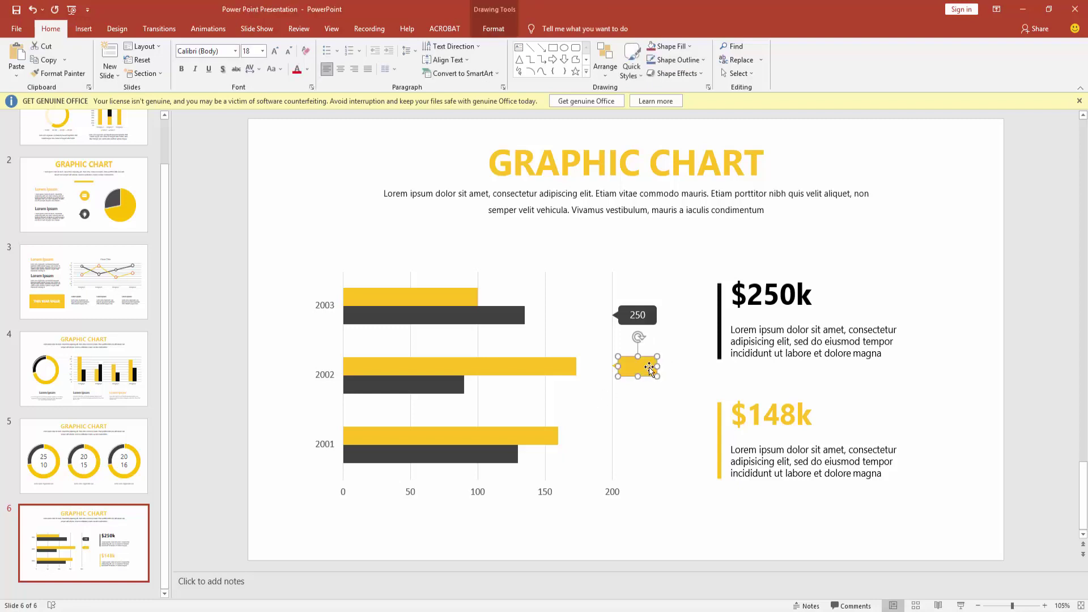
pyautogui.write('150')
pyautogui.click(603, 432)
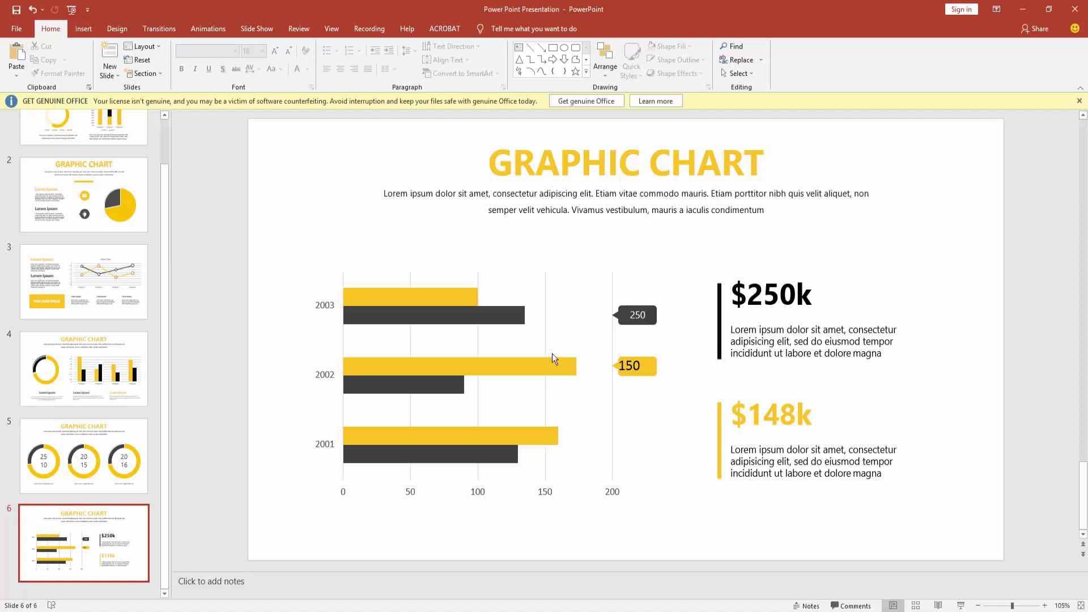
# Shorten the dark 2001 bar to about 90 and relabel its year 2017
pyautogui.click(474, 453)
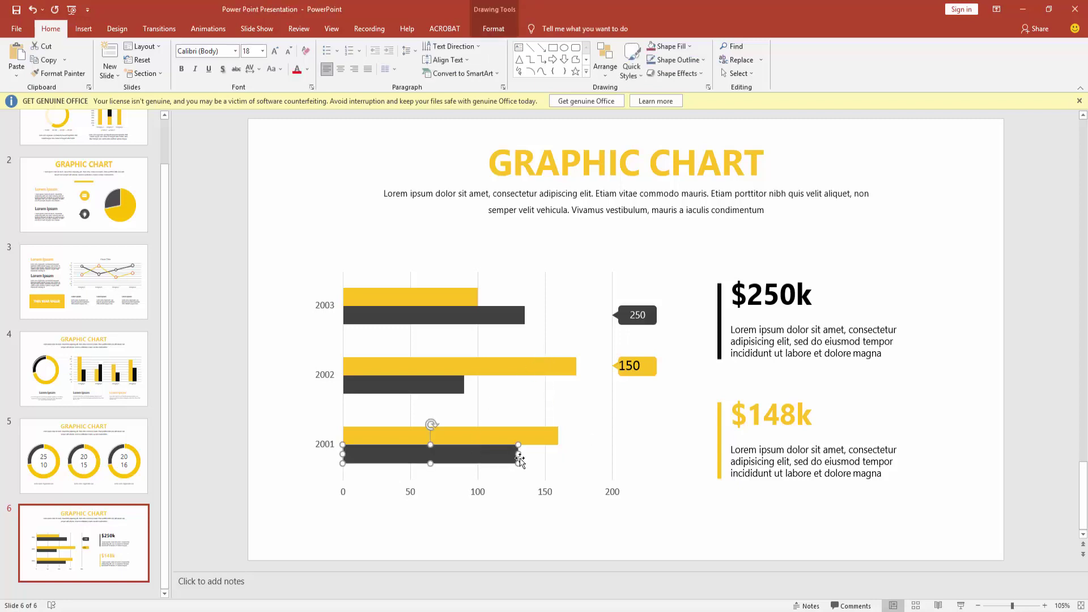
pyautogui.moveTo(519, 454); pyautogui.dragTo(467, 454)
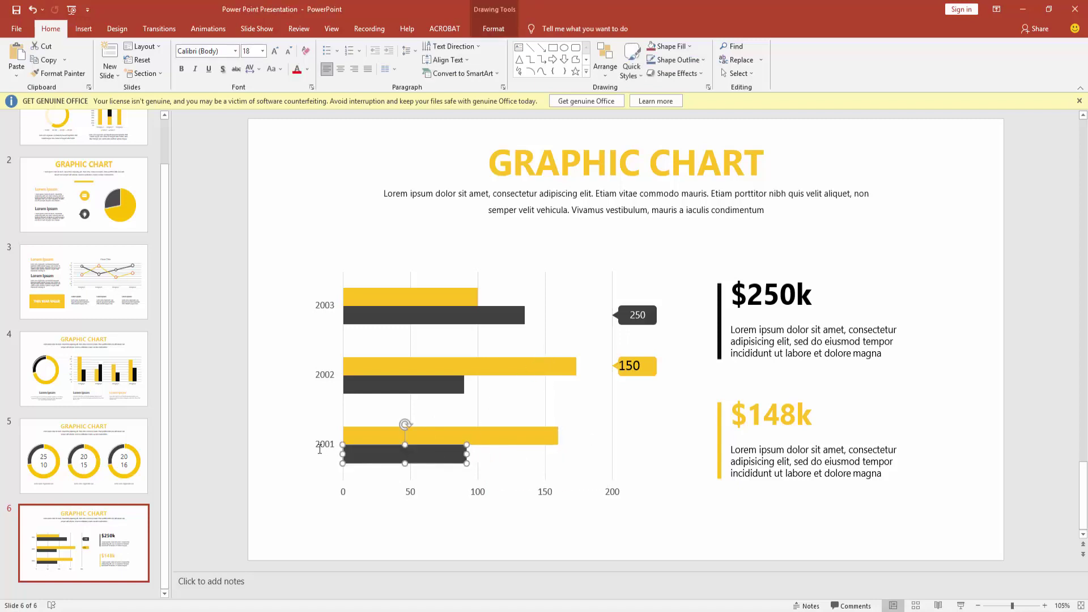
pyautogui.click(320, 447)
pyautogui.doubleClick(334, 444)
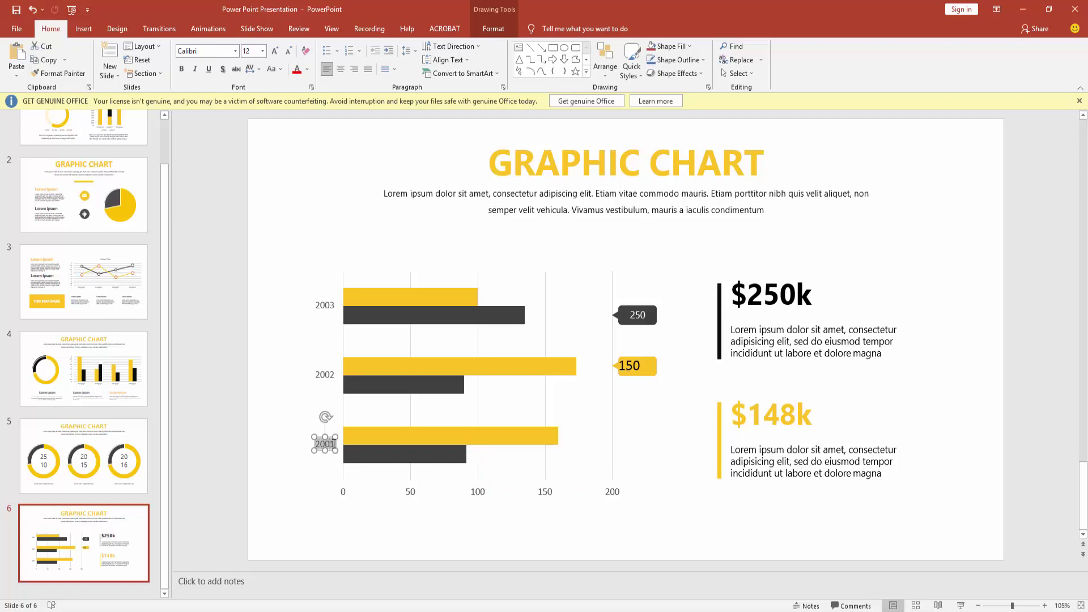
pyautogui.write('2017')
pyautogui.click(328, 481)
# Change the middle year label from 2002 to 2018
pyautogui.click(314, 383)
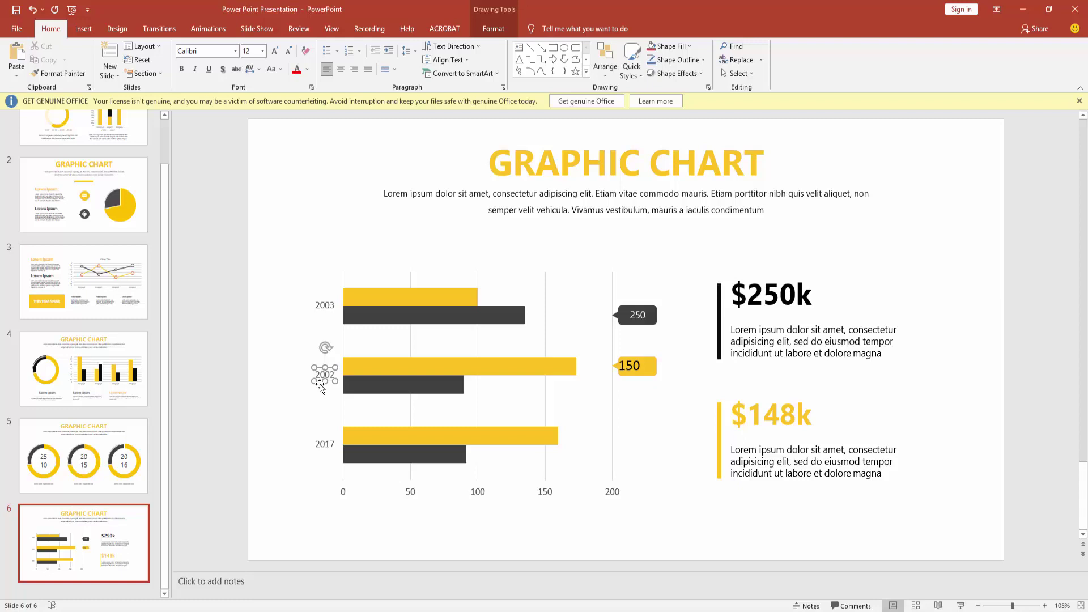
pyautogui.press('BackSpace')
pyautogui.press('BackSpace')
pyautogui.write('01')
pyautogui.click(320, 409)
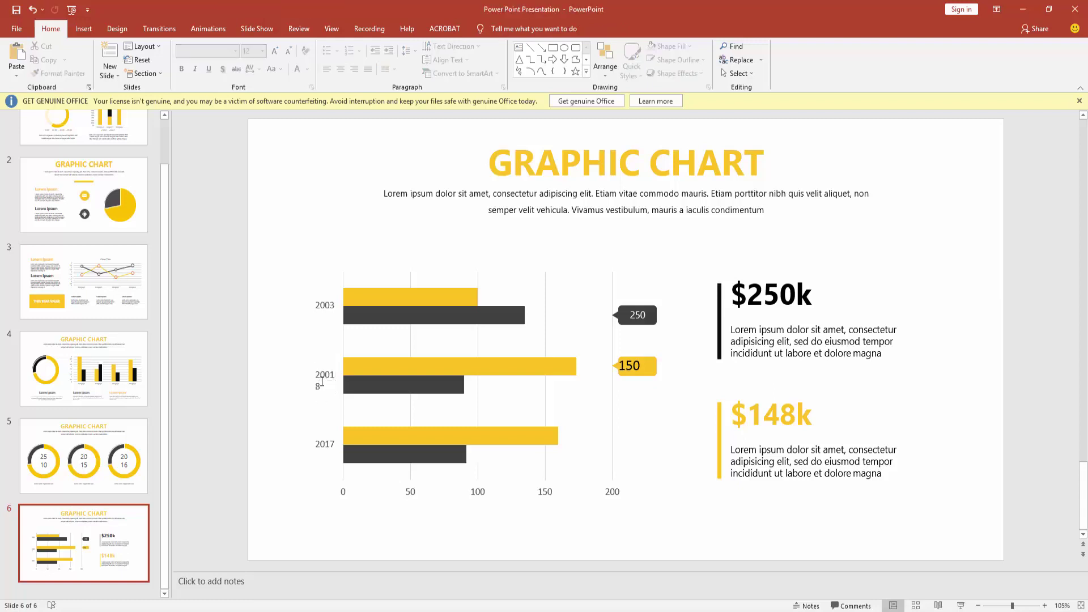
pyautogui.click(322, 381)
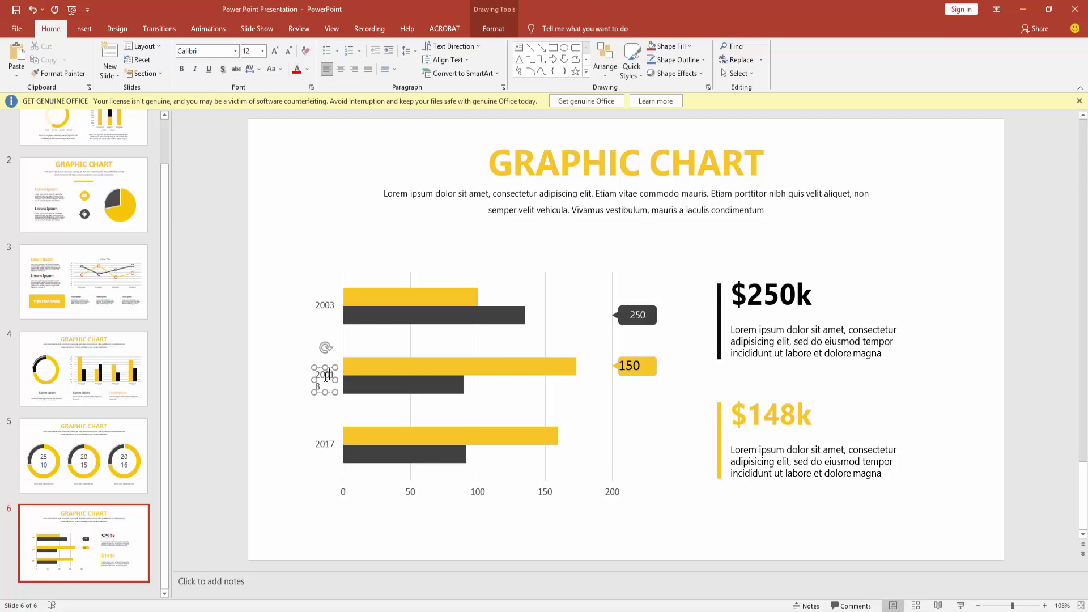
pyautogui.press('BackSpace')
pyautogui.click(305, 414)
# Relabel the top year 2003 as 2021
pyautogui.click(324, 306)
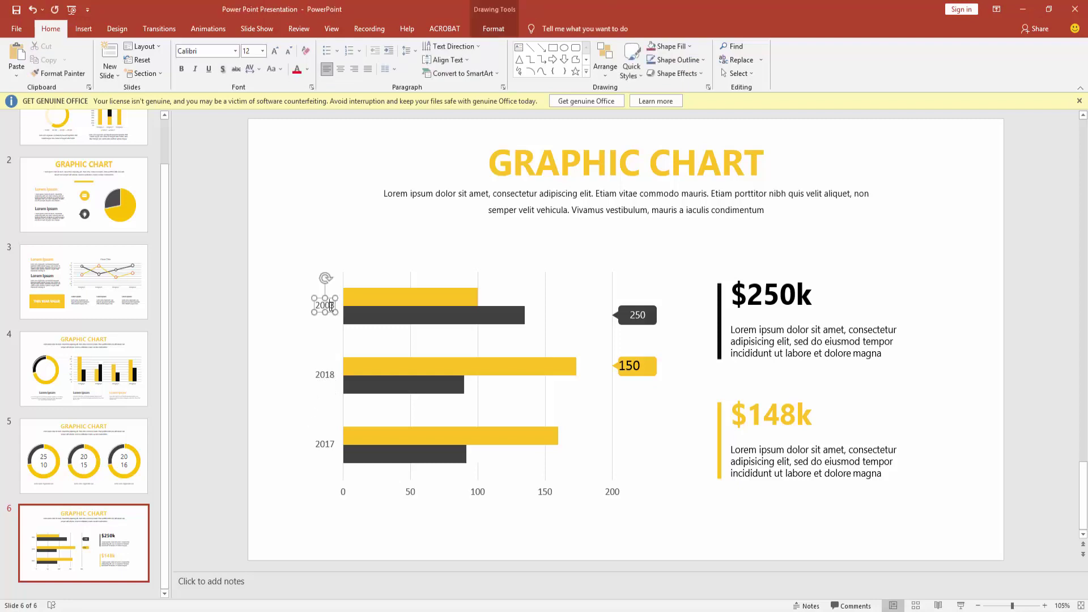
pyautogui.moveTo(335, 305); pyautogui.dragTo(315, 305)
pyautogui.write('2021')
pyautogui.click(323, 350)
# Correct the middle year label from 2018 to 2019
pyautogui.click(331, 374)
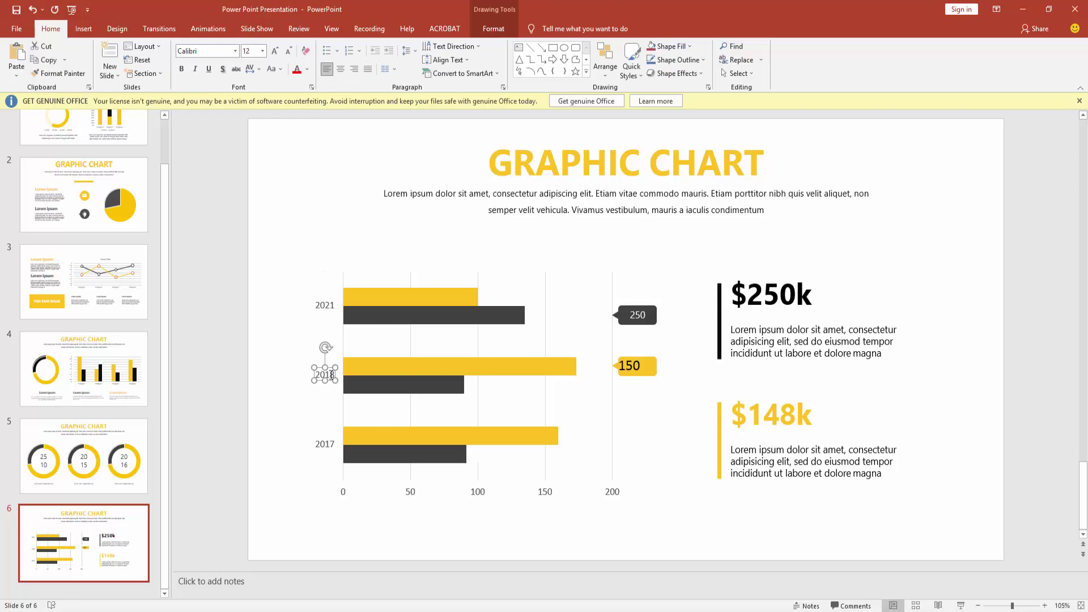
pyautogui.click(331, 375)
pyautogui.doubleClick(331, 374)
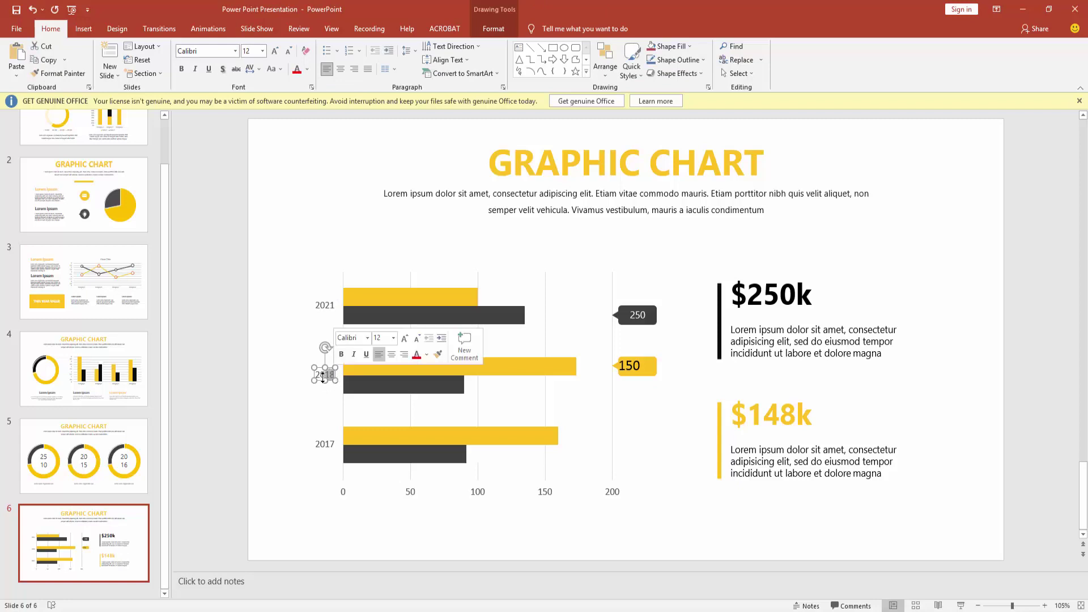
pyautogui.write('2019')
pyautogui.click(284, 413)
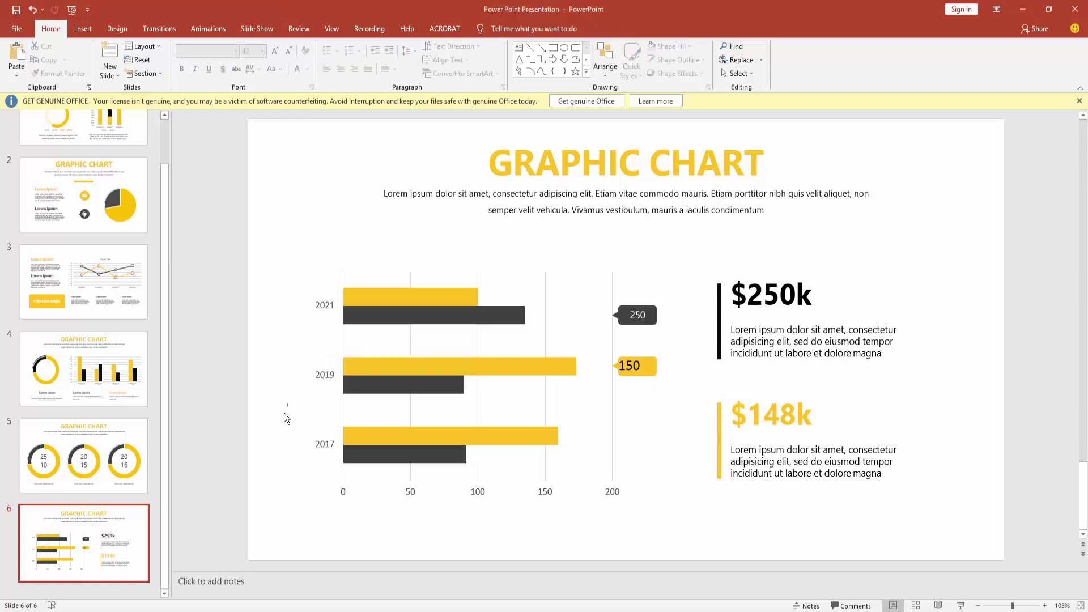
# Jump to slide 1 and step through slides 2–5, ending on the three-donut slide
pyautogui.press('Home')
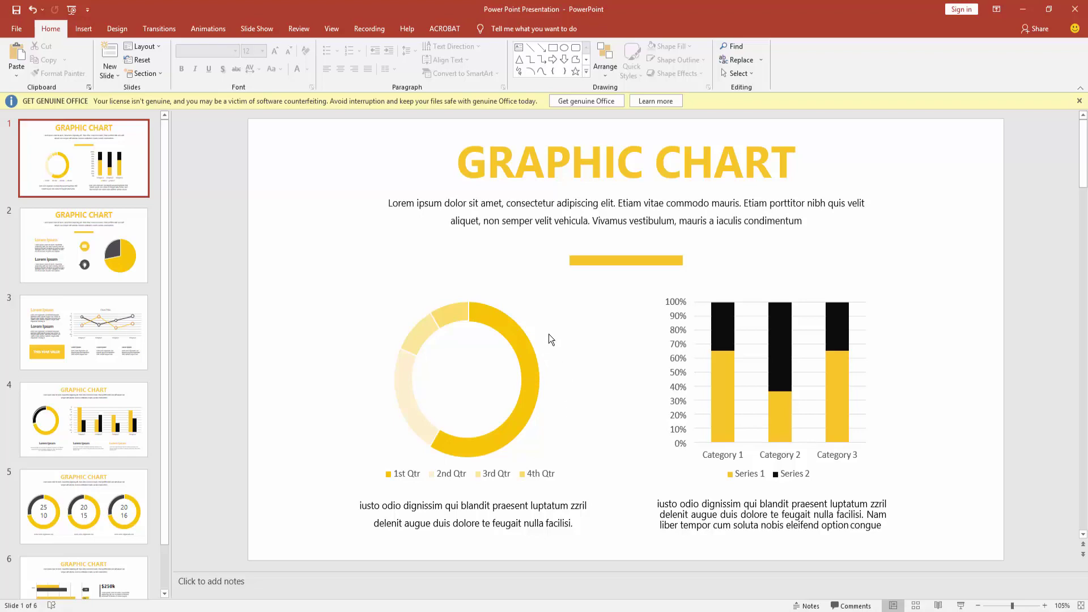
pyautogui.click(121, 253)
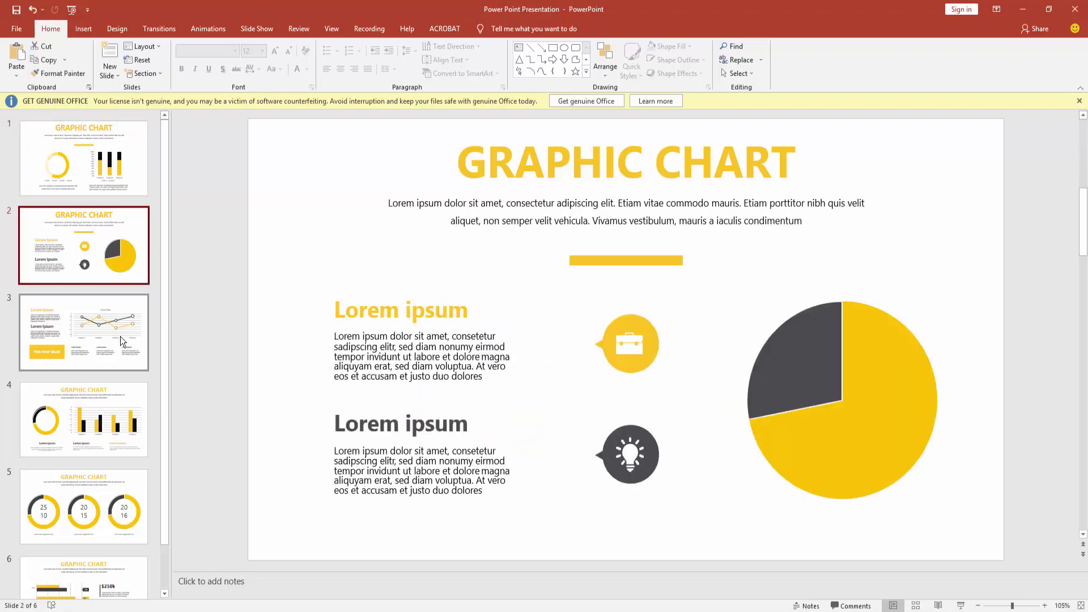
pyautogui.click(120, 336)
pyautogui.click(108, 399)
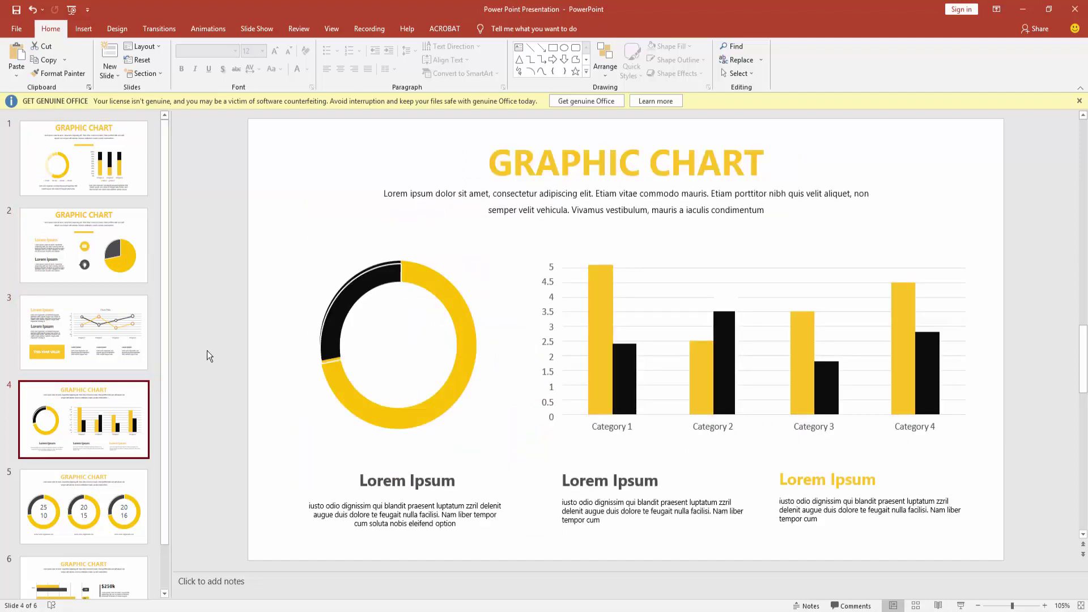
pyautogui.click(92, 505)
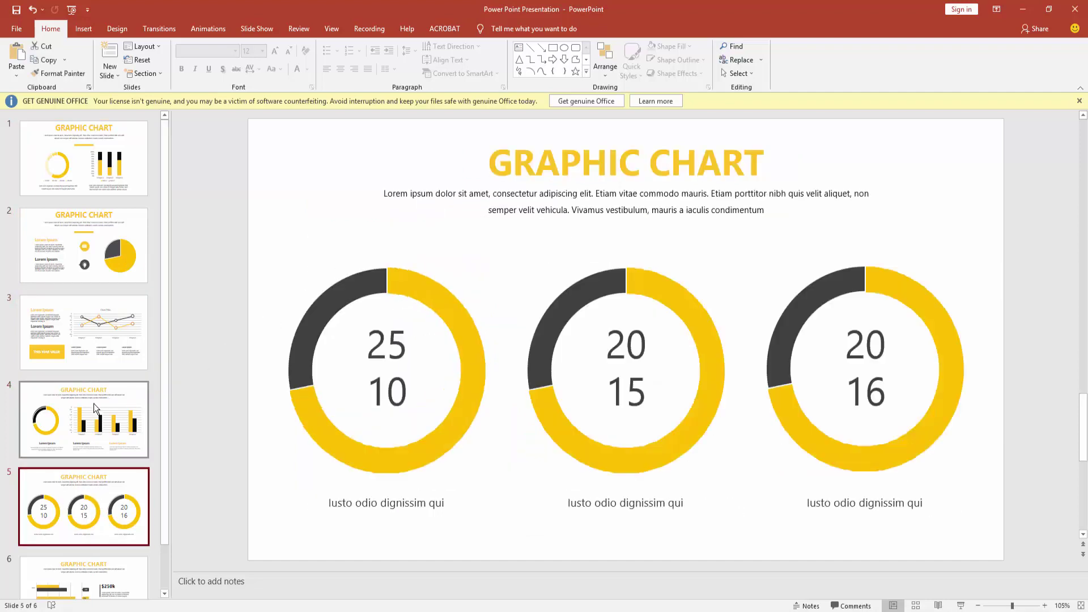
pyautogui.scroll(-1, 107, 328)
pyautogui.scroll(1, 107, 328)
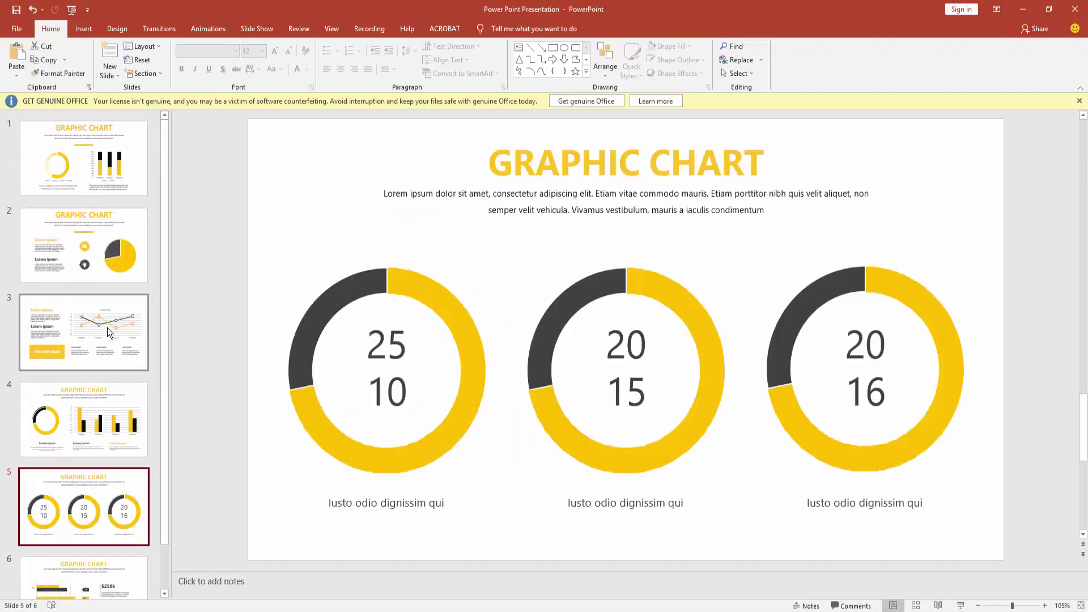